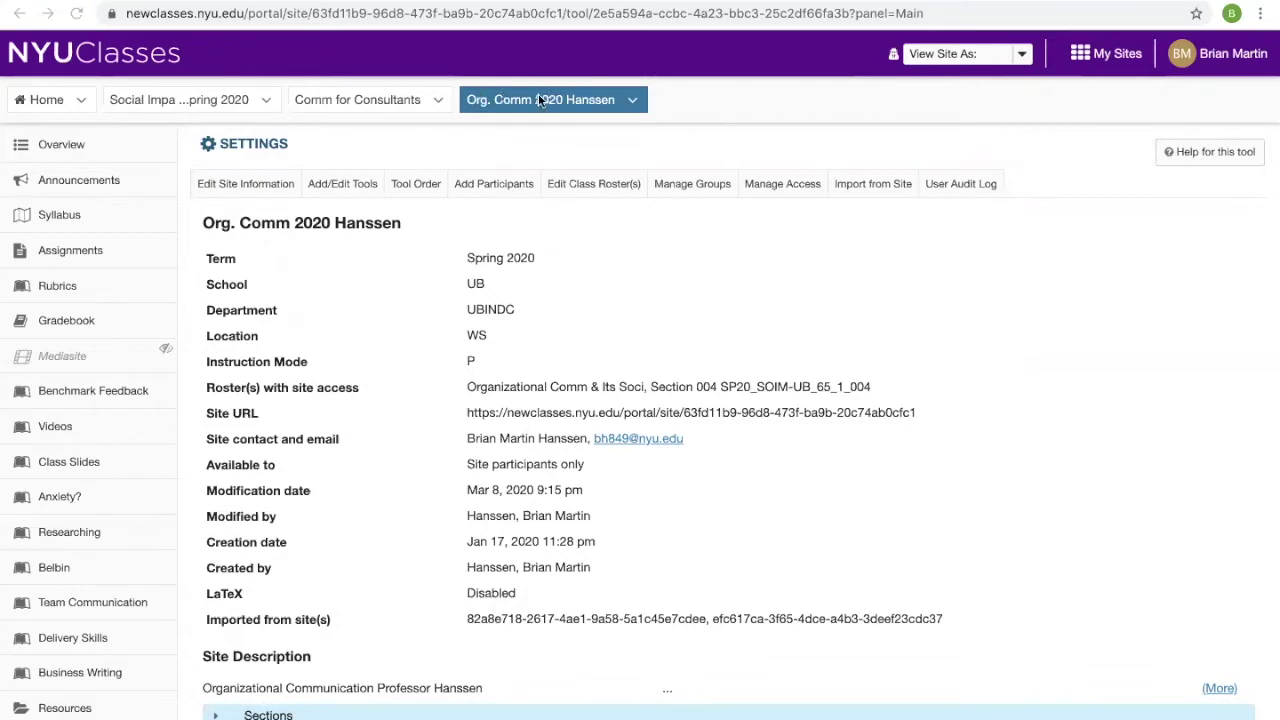
Add the Zoom tool to the Org. Comm 2020 course site through its settings and finish the tool changes
{"action": "scroll", "coordinate": [70, 289], "scroll_direction": "down", "scroll_amount": 3}
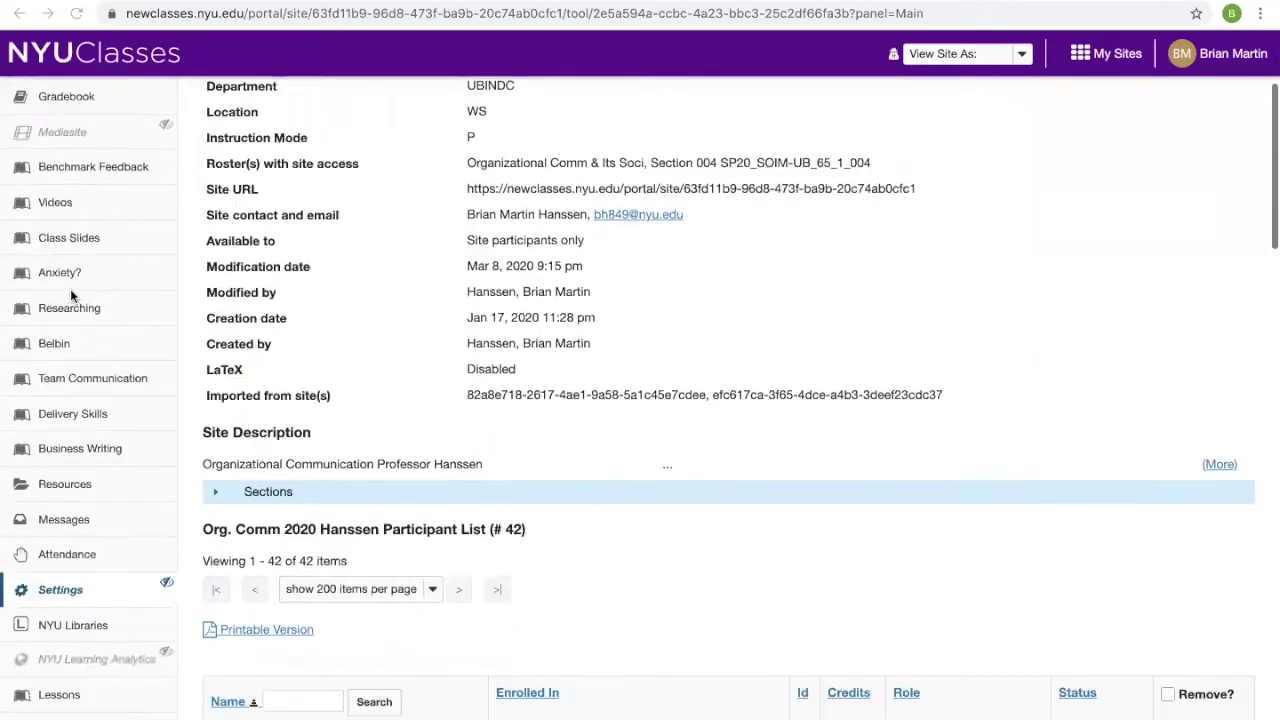
{"action": "scroll", "coordinate": [71, 293], "scroll_direction": "down", "scroll_amount": 3}
{"action": "left_click", "coordinate": [61, 360]}
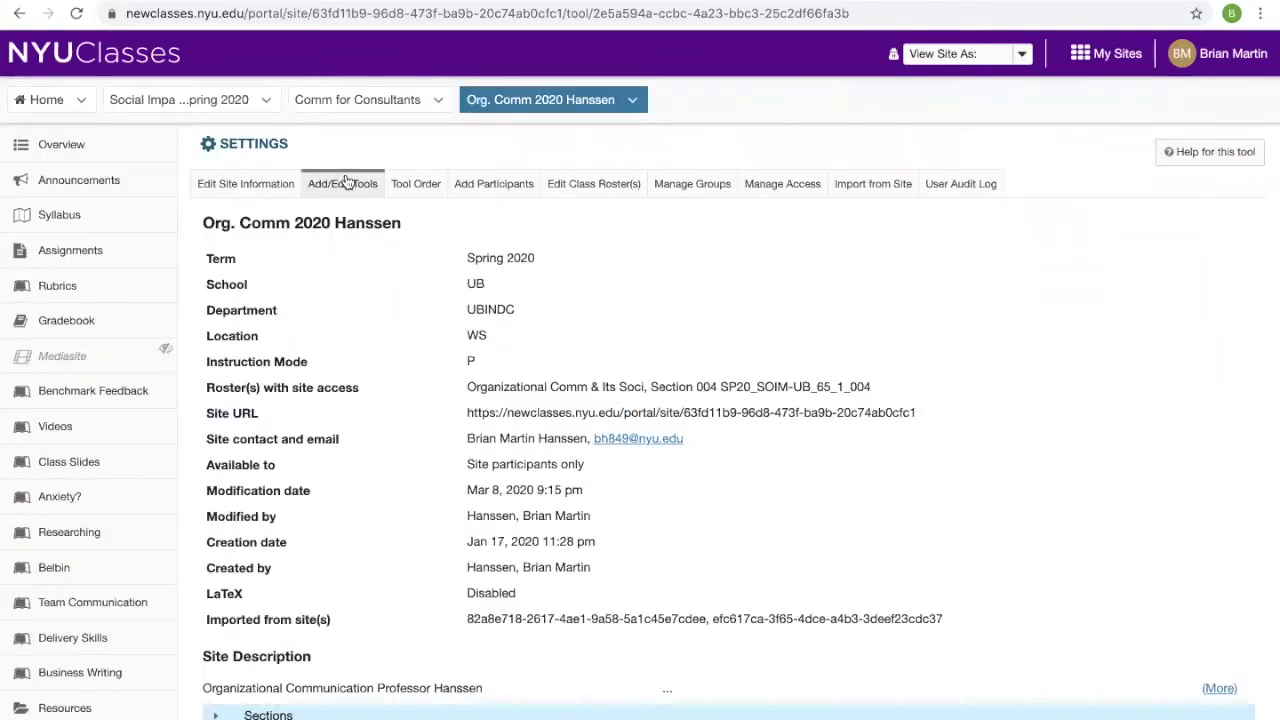
{"action": "left_click", "coordinate": [343, 183]}
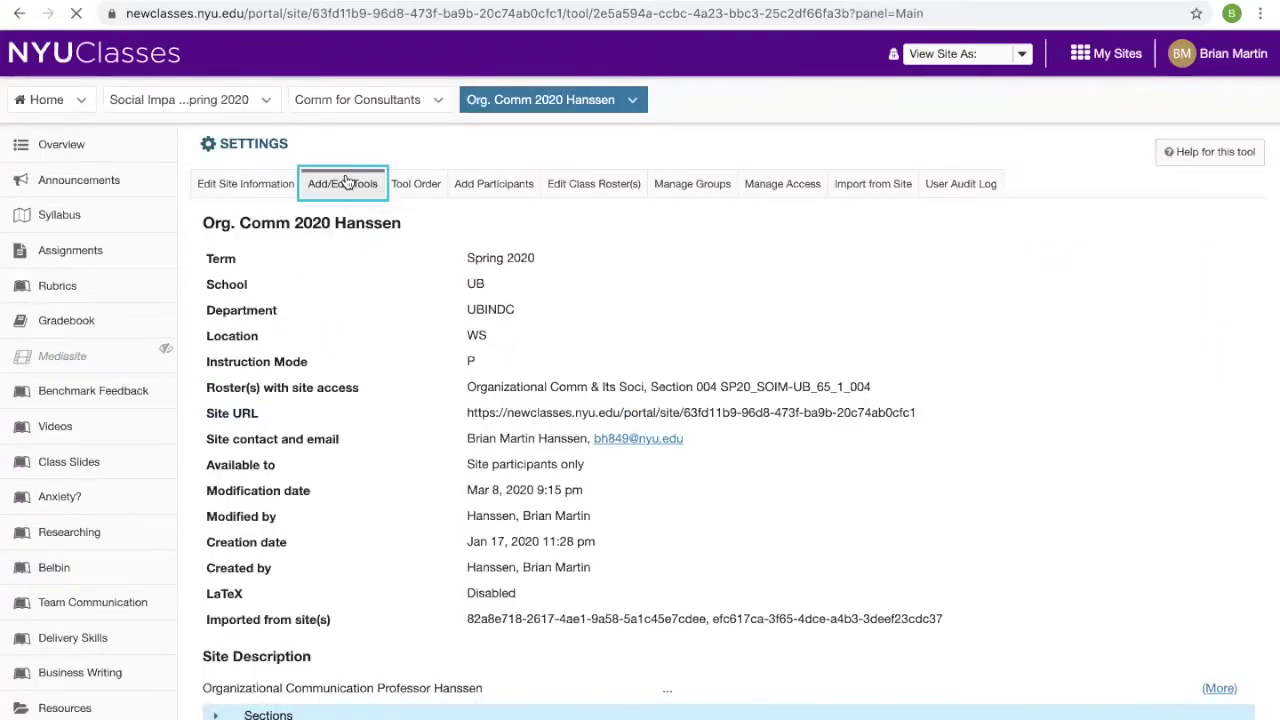
{"action": "scroll", "coordinate": [387, 397], "scroll_direction": "down", "scroll_amount": 20}
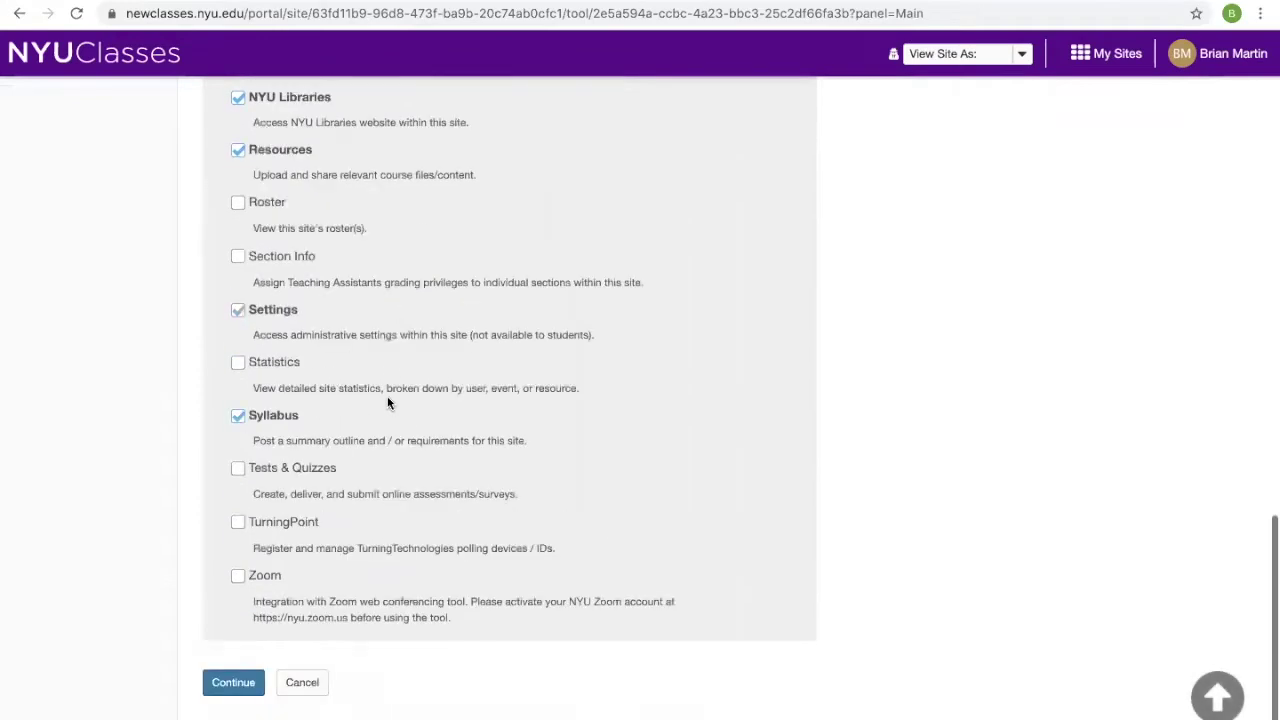
{"action": "left_click", "coordinate": [238, 479]}
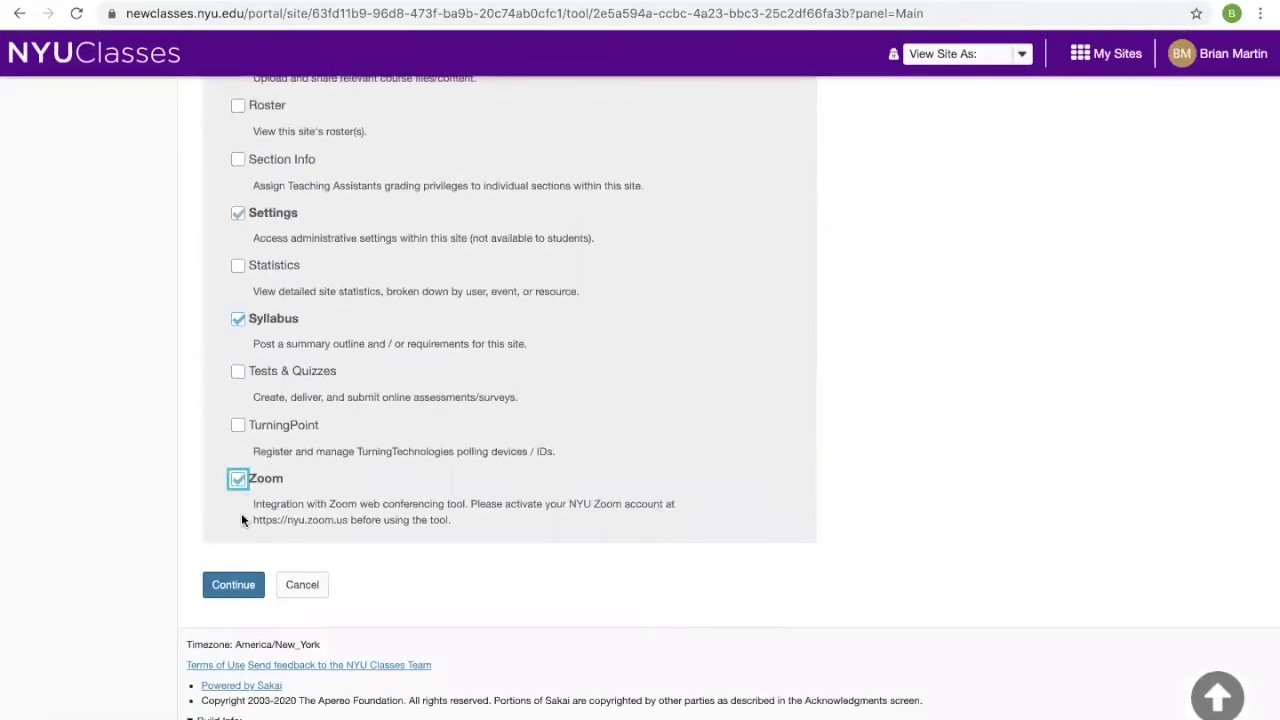
{"action": "left_click", "coordinate": [233, 585]}
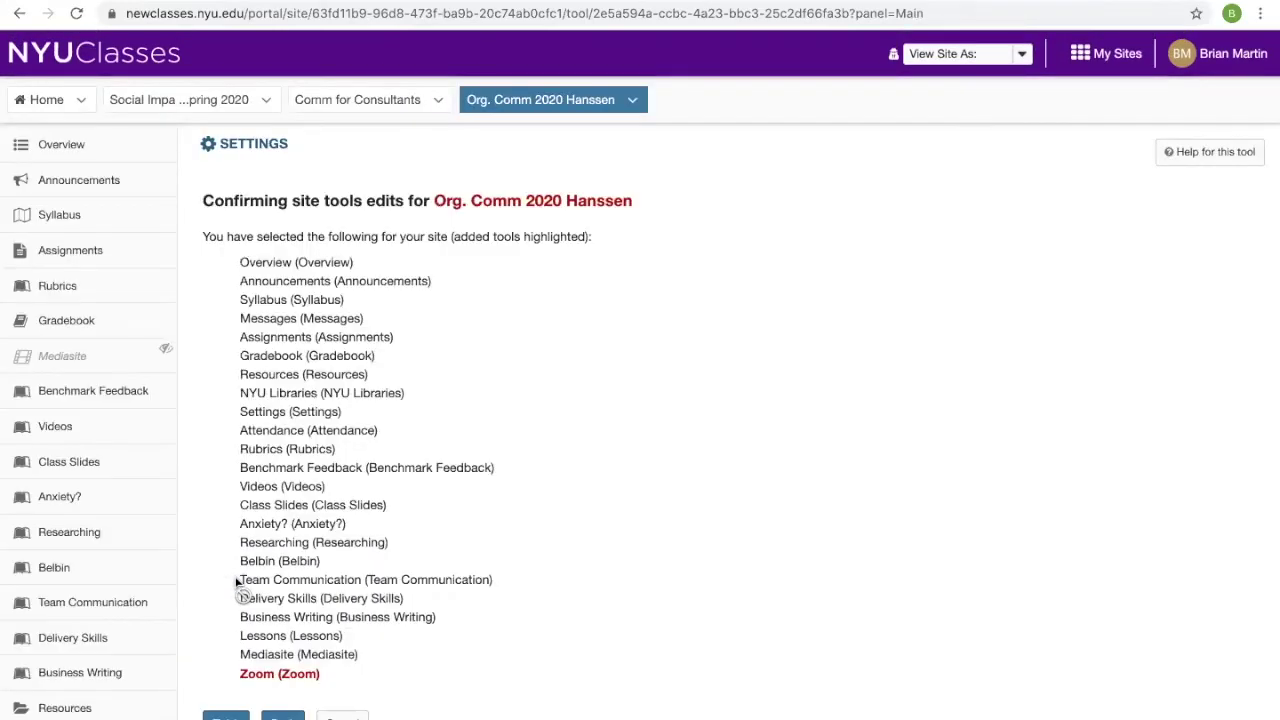
{"action": "left_click", "coordinate": [225, 716]}
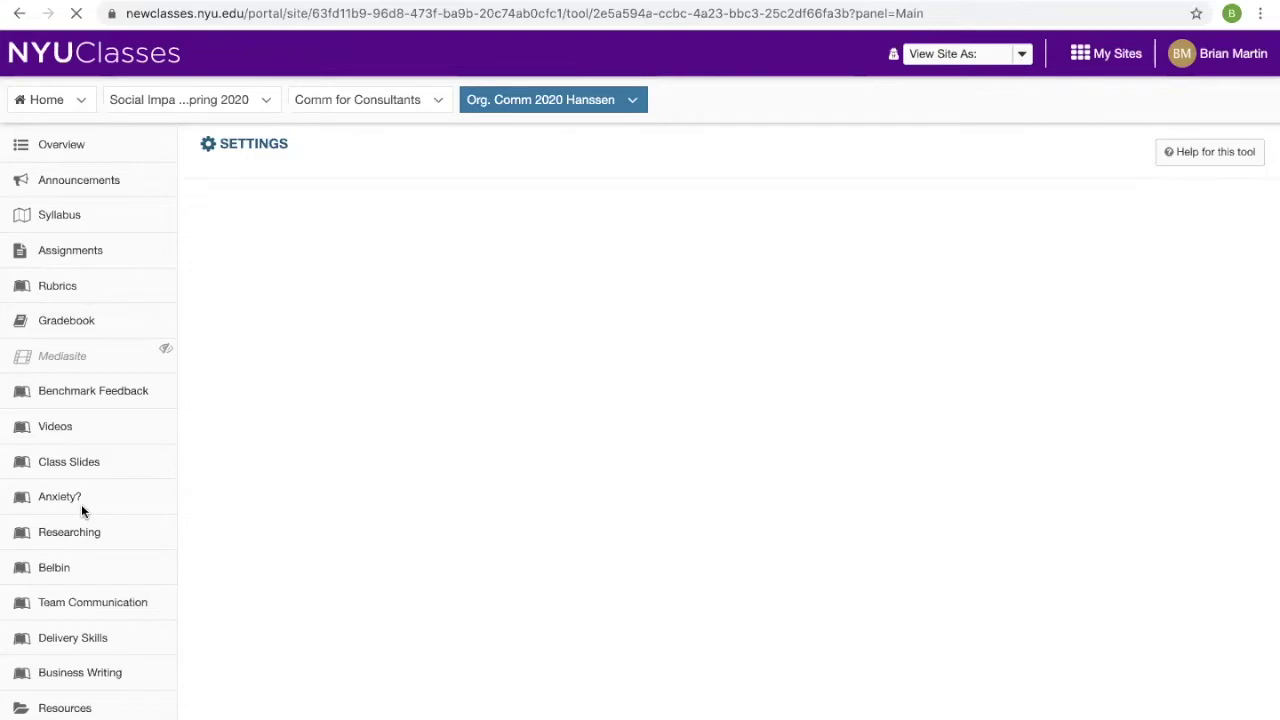
Open the newly added Zoom tool in the Org. Comm 2020 course site
{"action": "scroll", "coordinate": [81, 504], "scroll_direction": "down", "scroll_amount": 5}
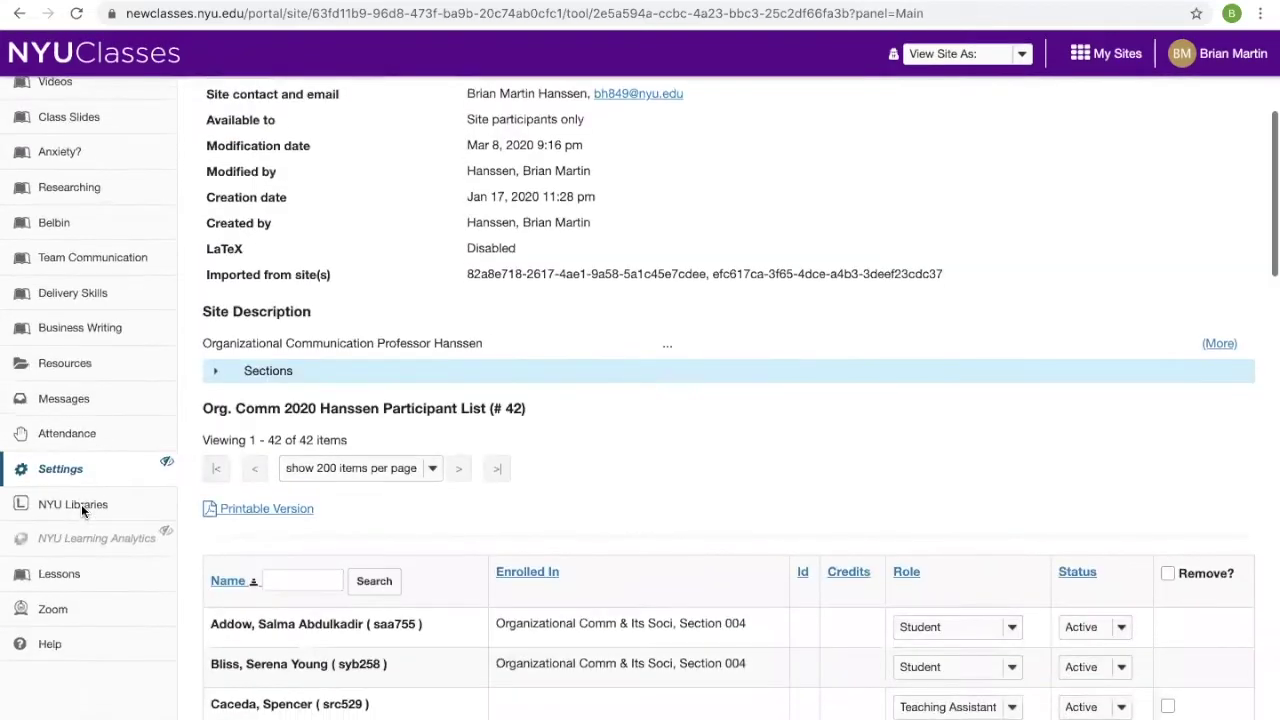
{"action": "left_click", "coordinate": [79, 459]}
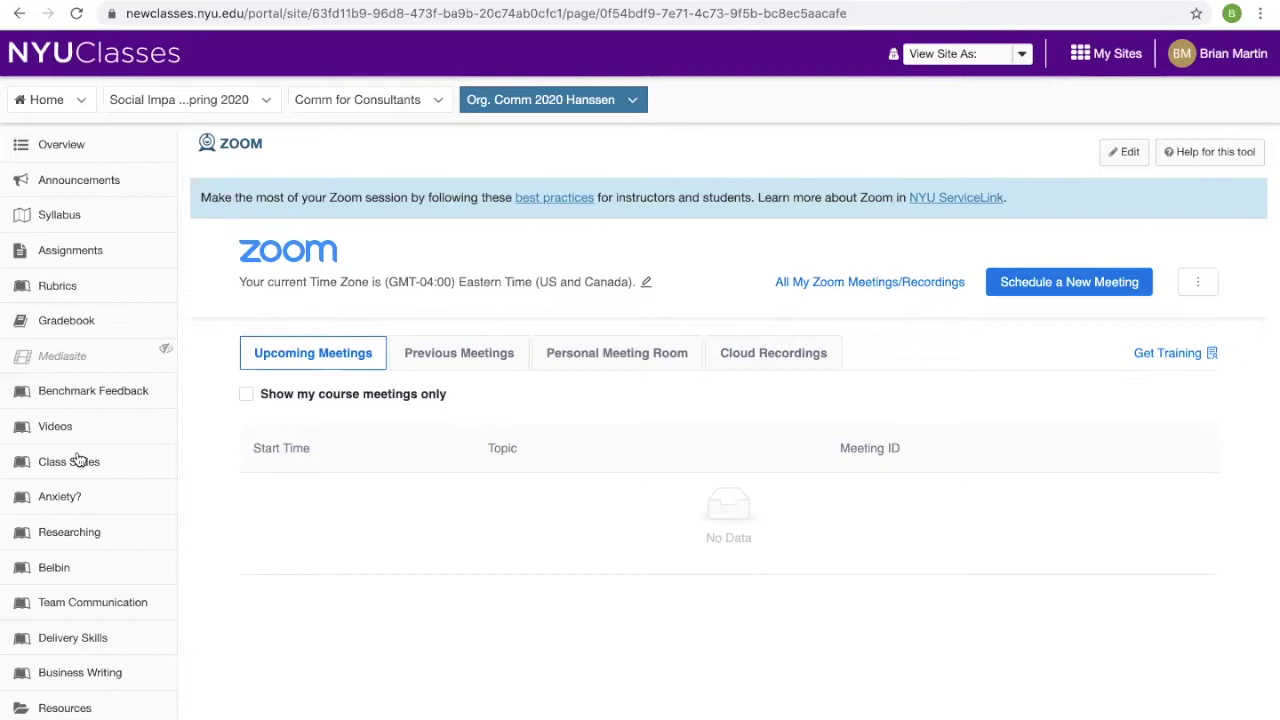
{"action": "scroll", "coordinate": [78, 458], "scroll_direction": "down", "scroll_amount": 5}
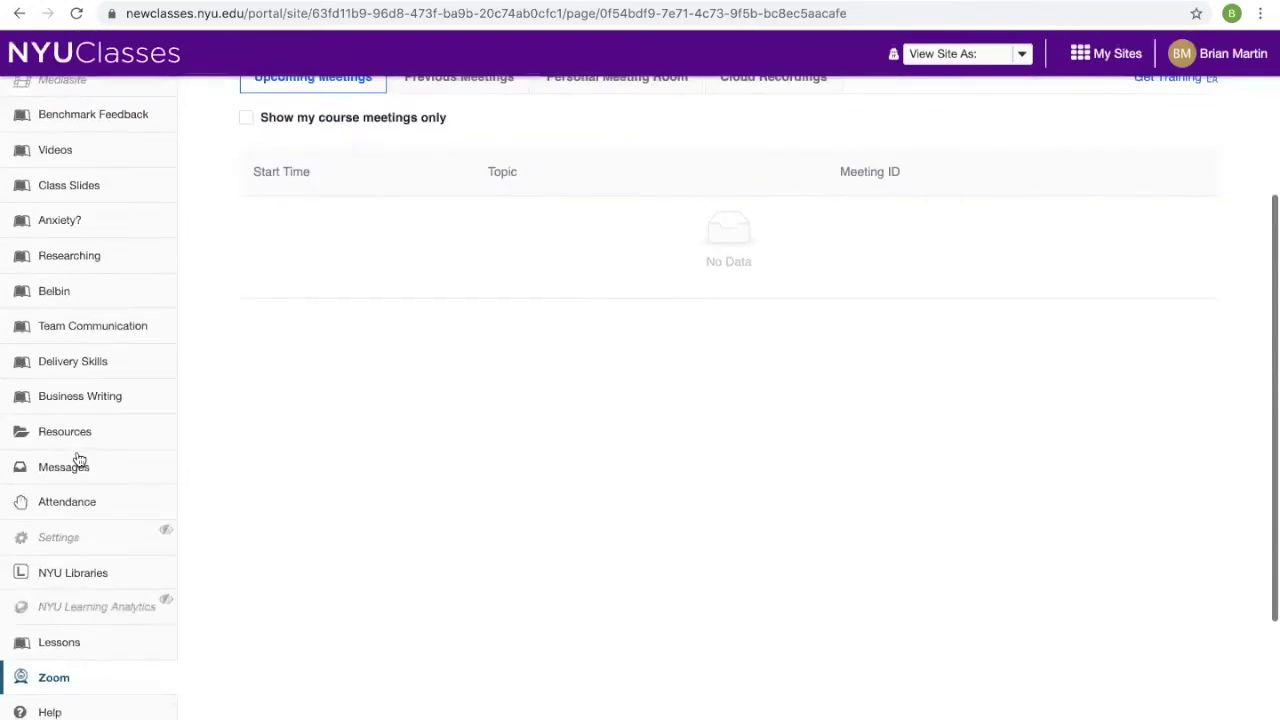
{"action": "left_click", "coordinate": [44, 680]}
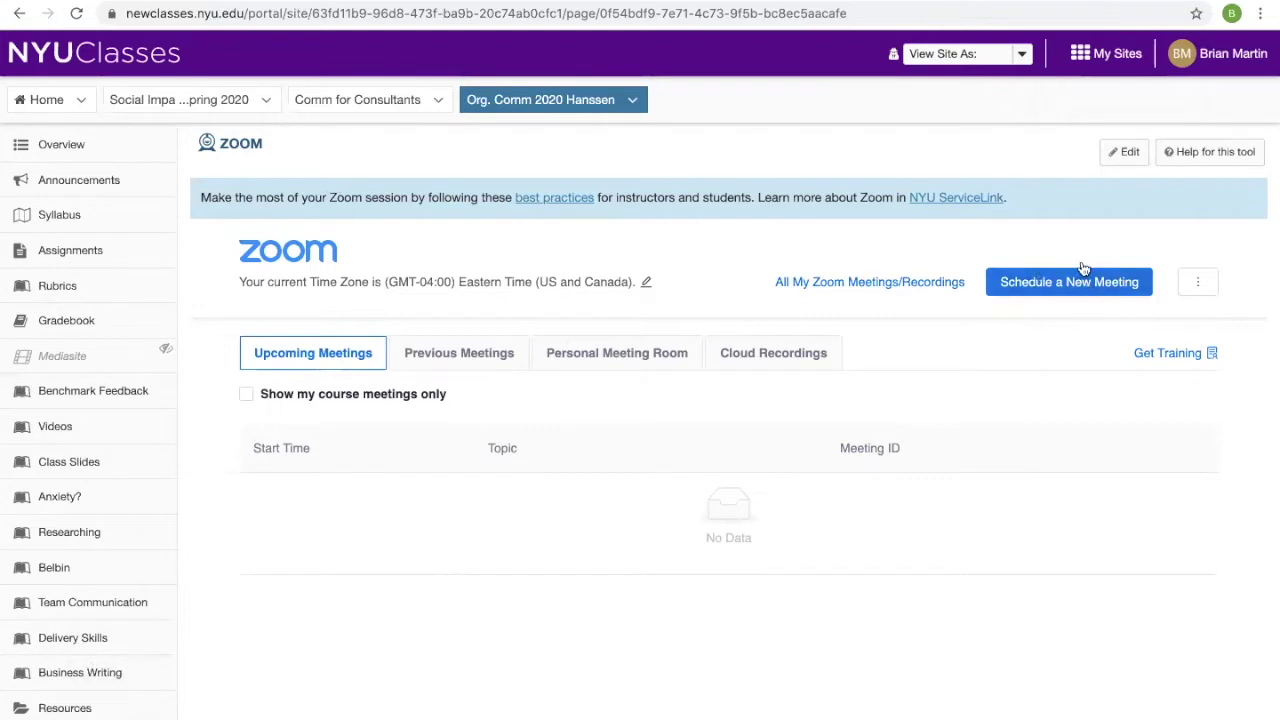
Start scheduling a new Zoom meeting and replace its topic with "Class March 23"
{"action": "left_click", "coordinate": [1040, 284]}
{"action": "left_click", "coordinate": [520, 401]}
{"action": "left_click_drag", "start_coordinate": [600, 394], "coordinate": [391, 398]}
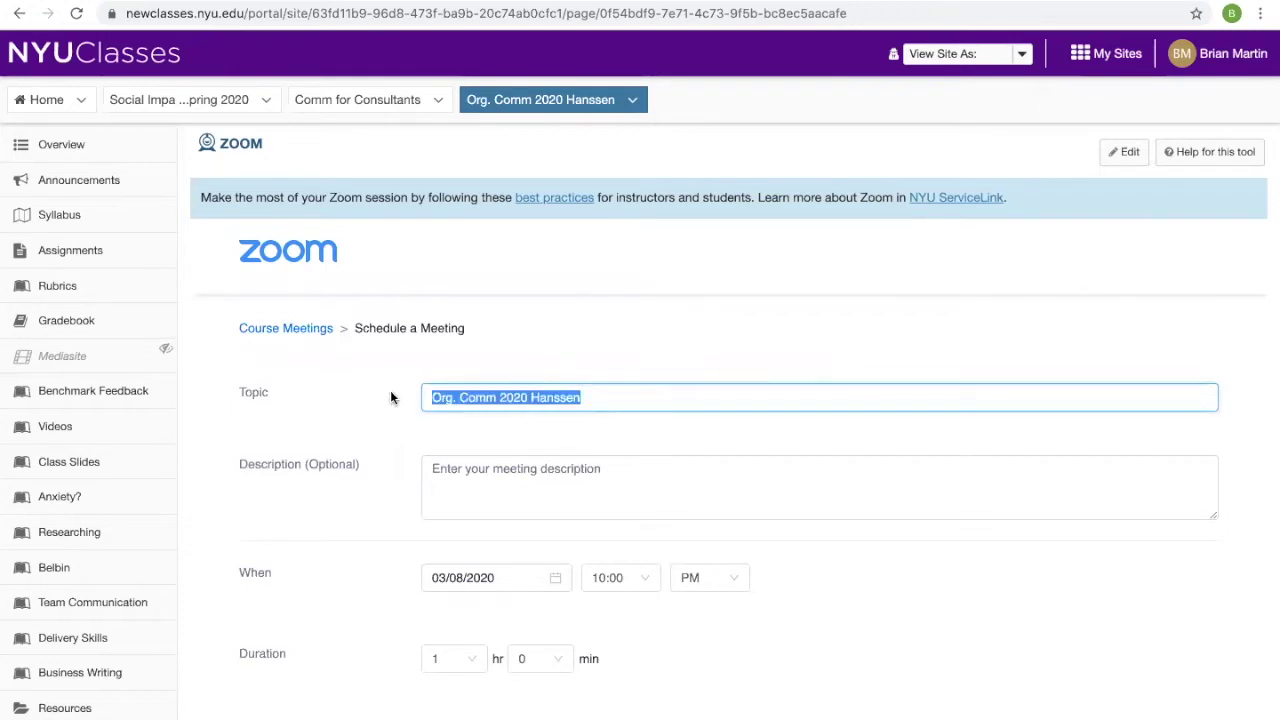
{"action": "type", "text": "Class March 23"}
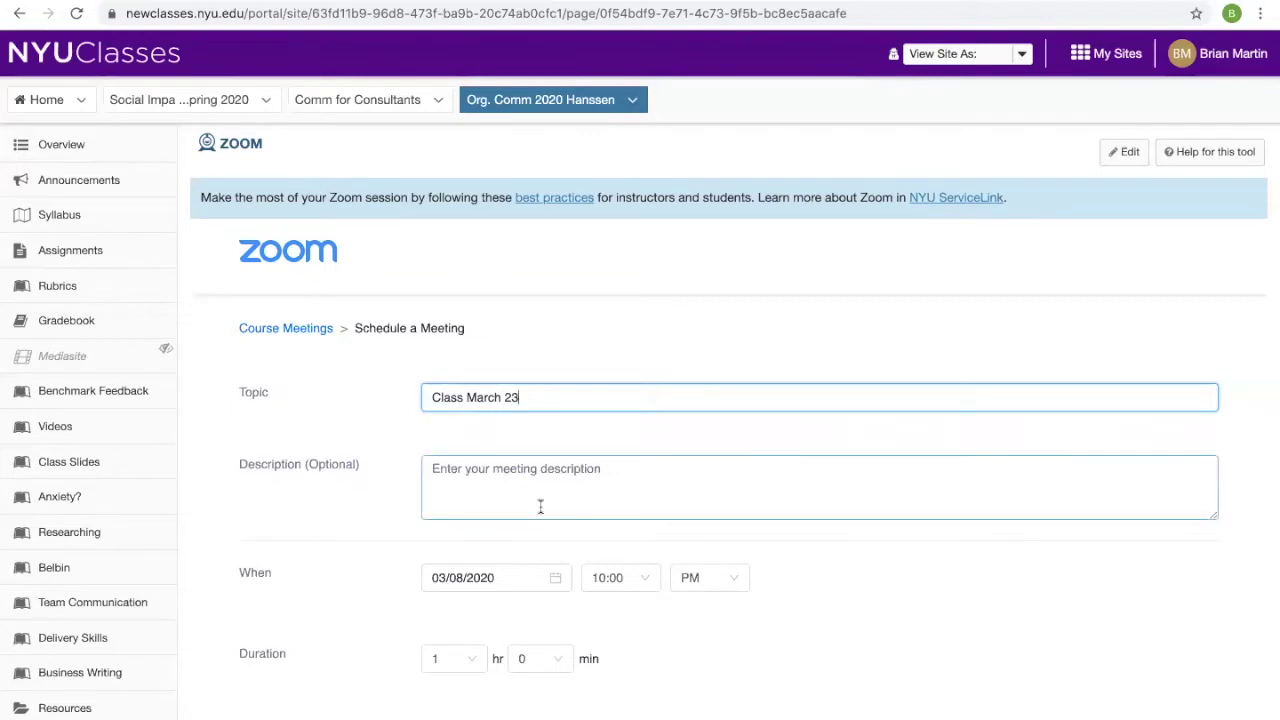
Set the meeting's start time to 9:30 AM and its duration to 1 hr 45 min
{"action": "scroll", "coordinate": [540, 506], "scroll_direction": "down", "scroll_amount": 3}
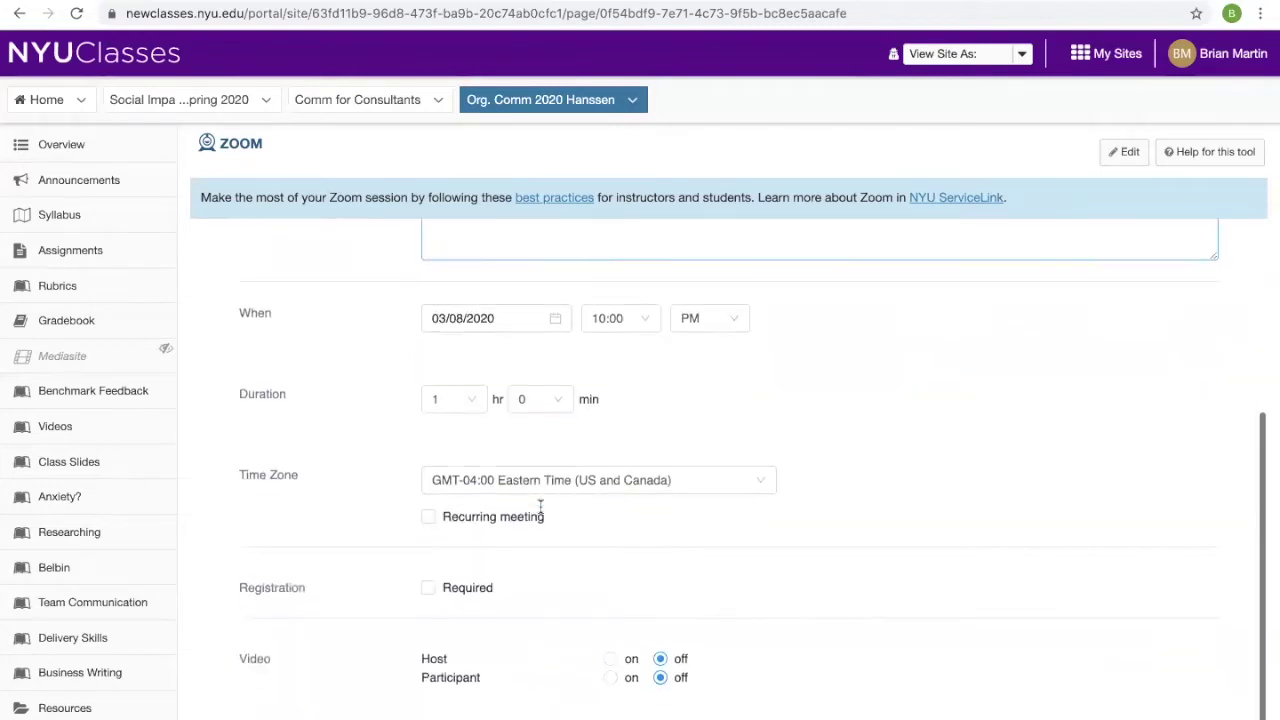
{"action": "left_click", "coordinate": [645, 318]}
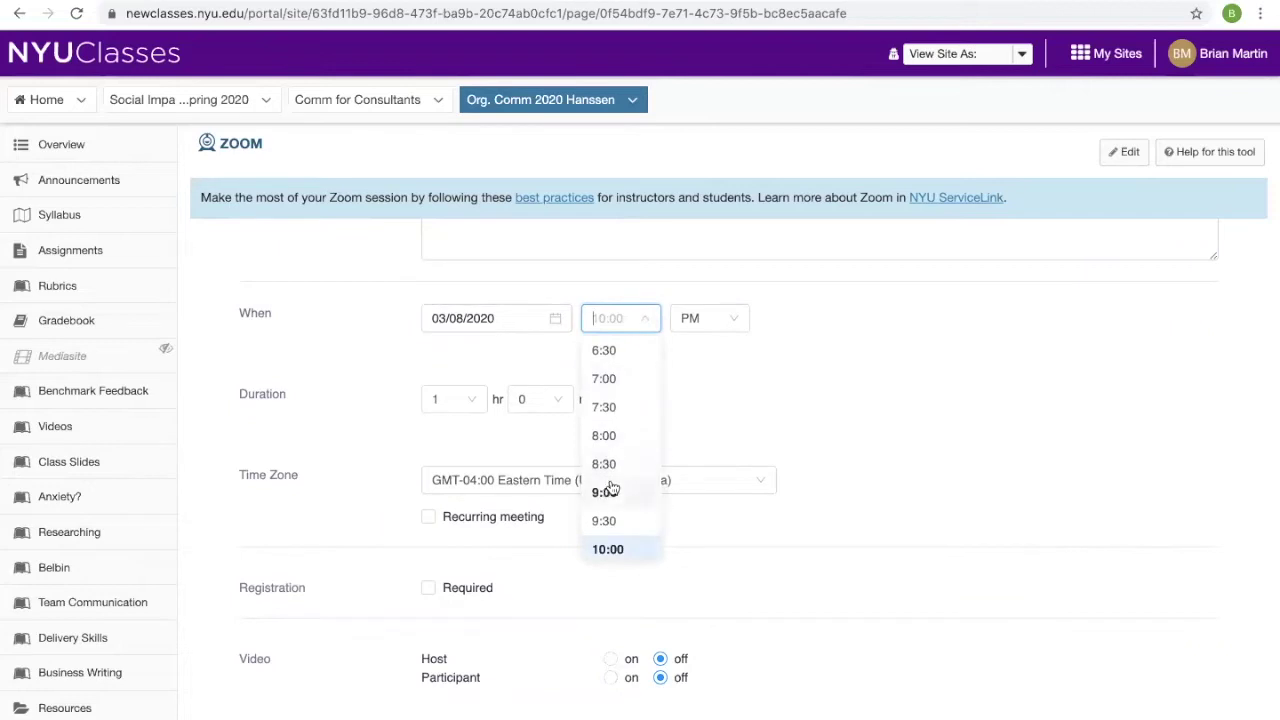
{"action": "left_click", "coordinate": [617, 518]}
{"action": "left_click", "coordinate": [731, 318]}
{"action": "left_click", "coordinate": [720, 350]}
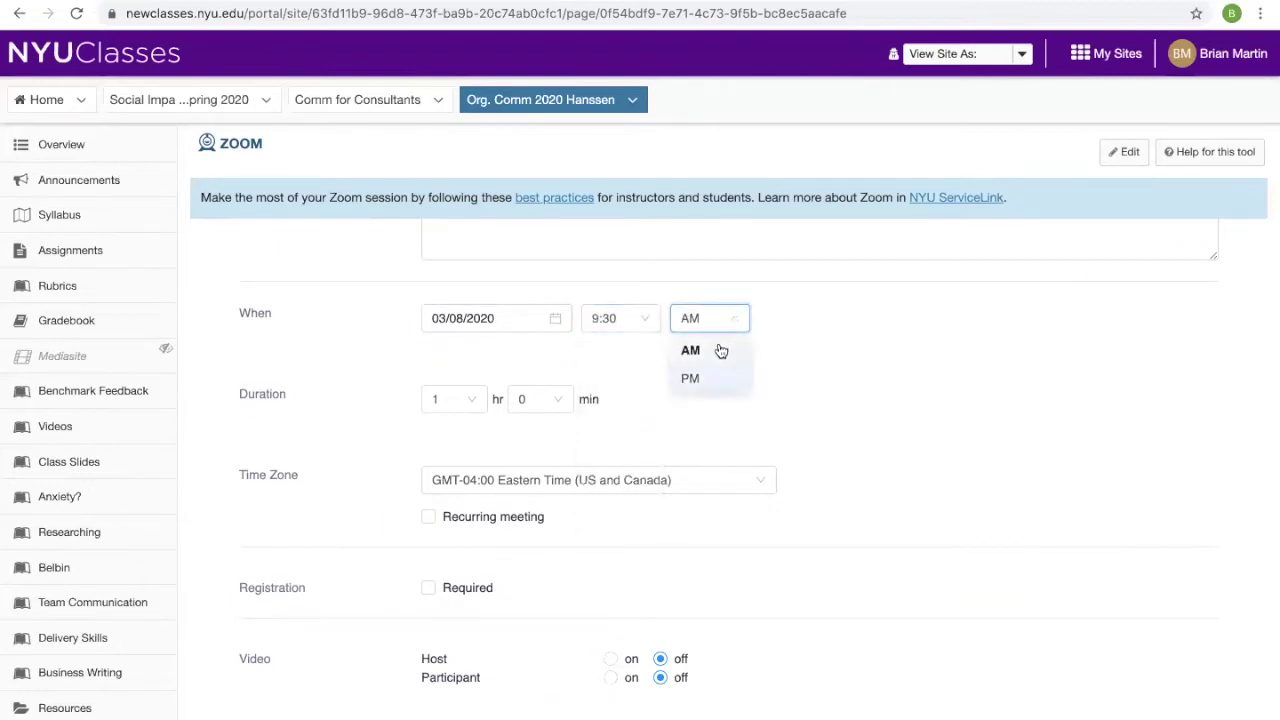
{"action": "left_click", "coordinate": [476, 400]}
{"action": "left_click", "coordinate": [560, 400]}
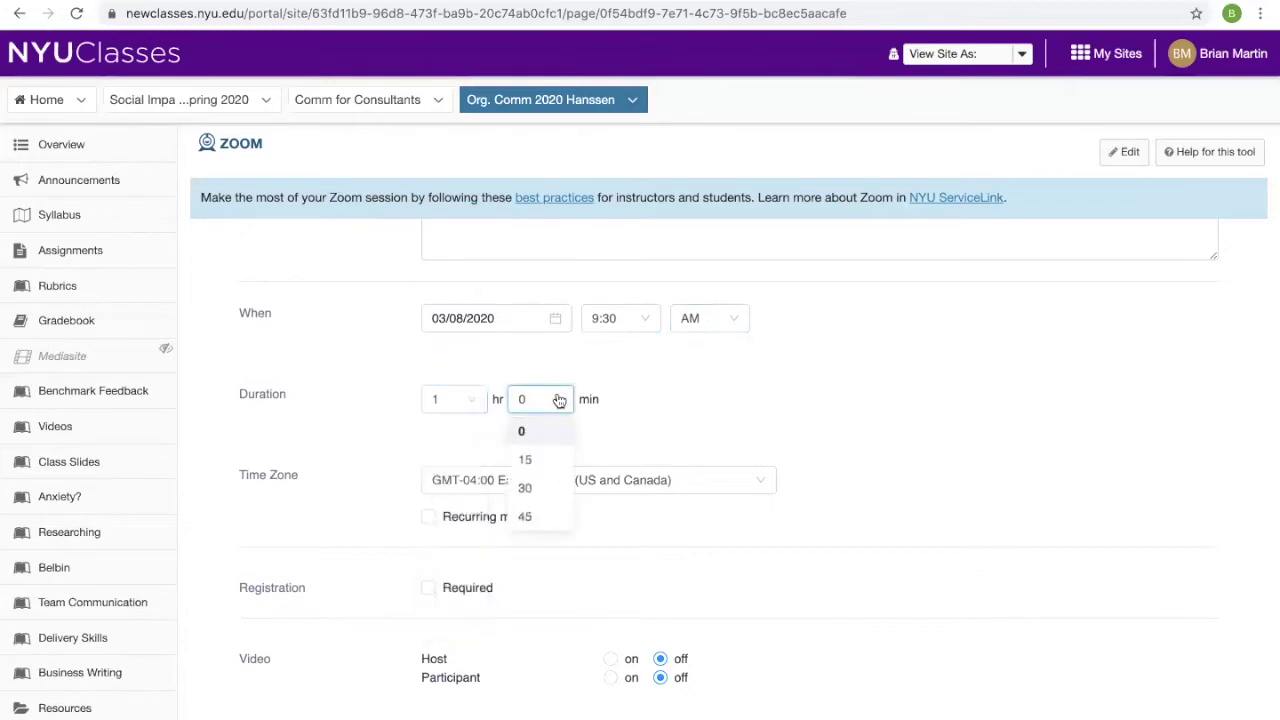
{"action": "left_click", "coordinate": [545, 518]}
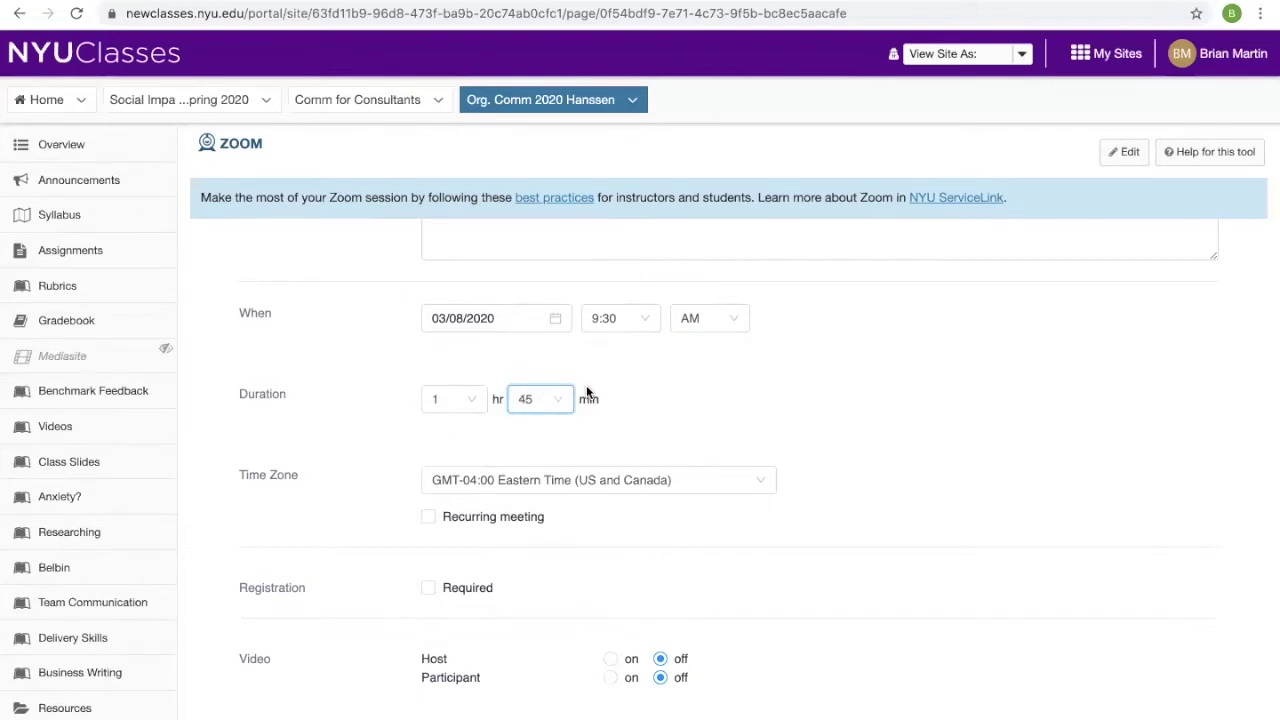
Turn participant video on for the meeting and save it
{"action": "scroll", "coordinate": [587, 391], "scroll_direction": "down", "scroll_amount": 1}
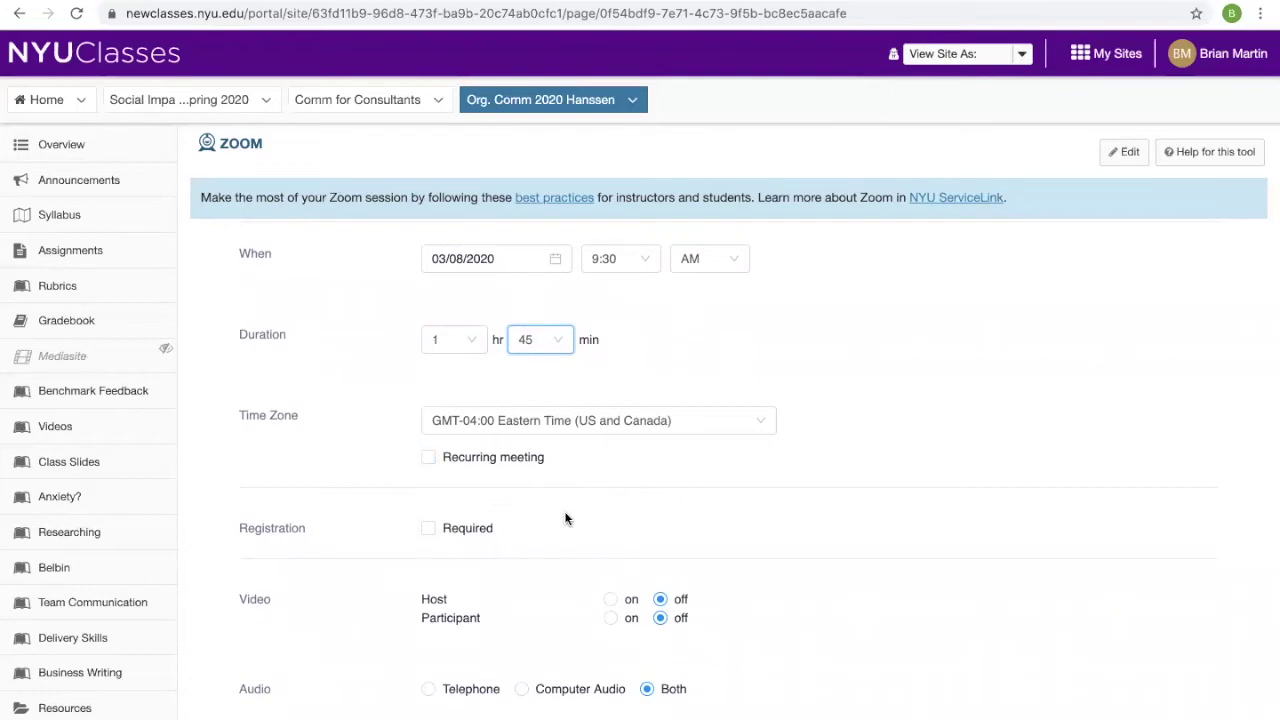
{"action": "scroll", "coordinate": [566, 517], "scroll_direction": "down", "scroll_amount": 3}
{"action": "scroll", "coordinate": [566, 517], "scroll_direction": "down", "scroll_amount": 2}
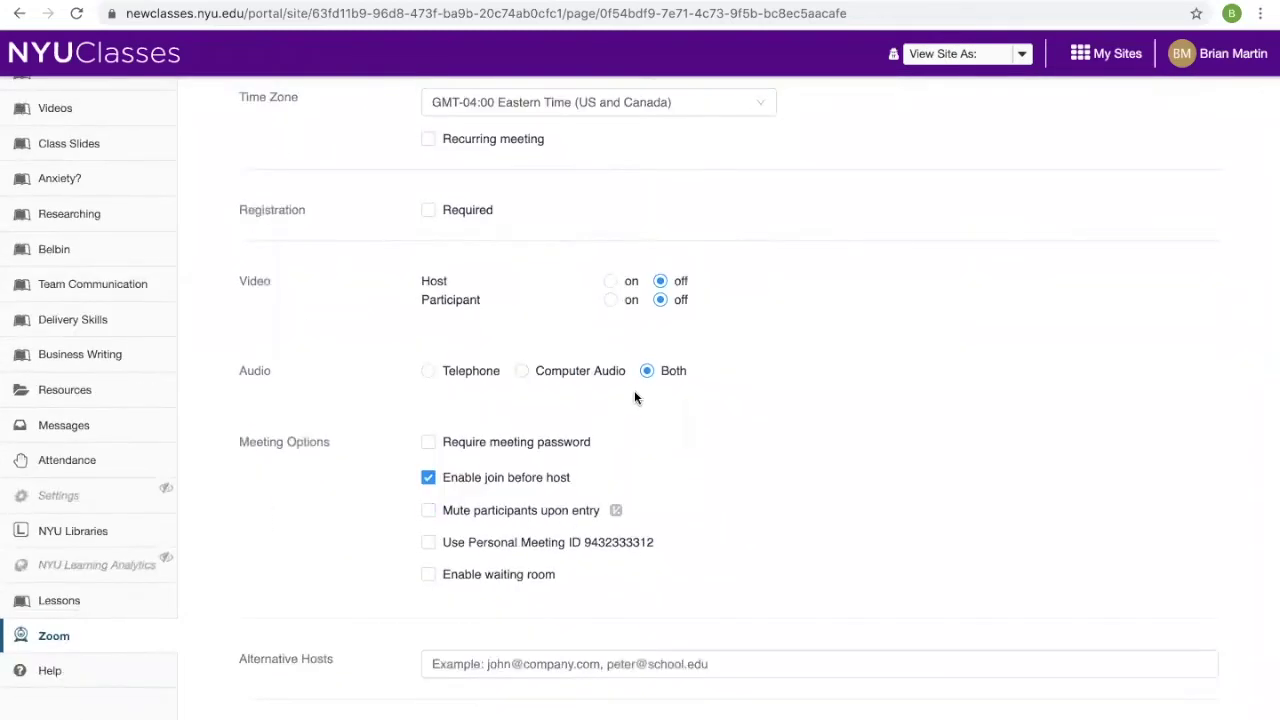
{"action": "left_click", "coordinate": [611, 302]}
{"action": "scroll", "coordinate": [612, 303], "scroll_direction": "down", "scroll_amount": 2}
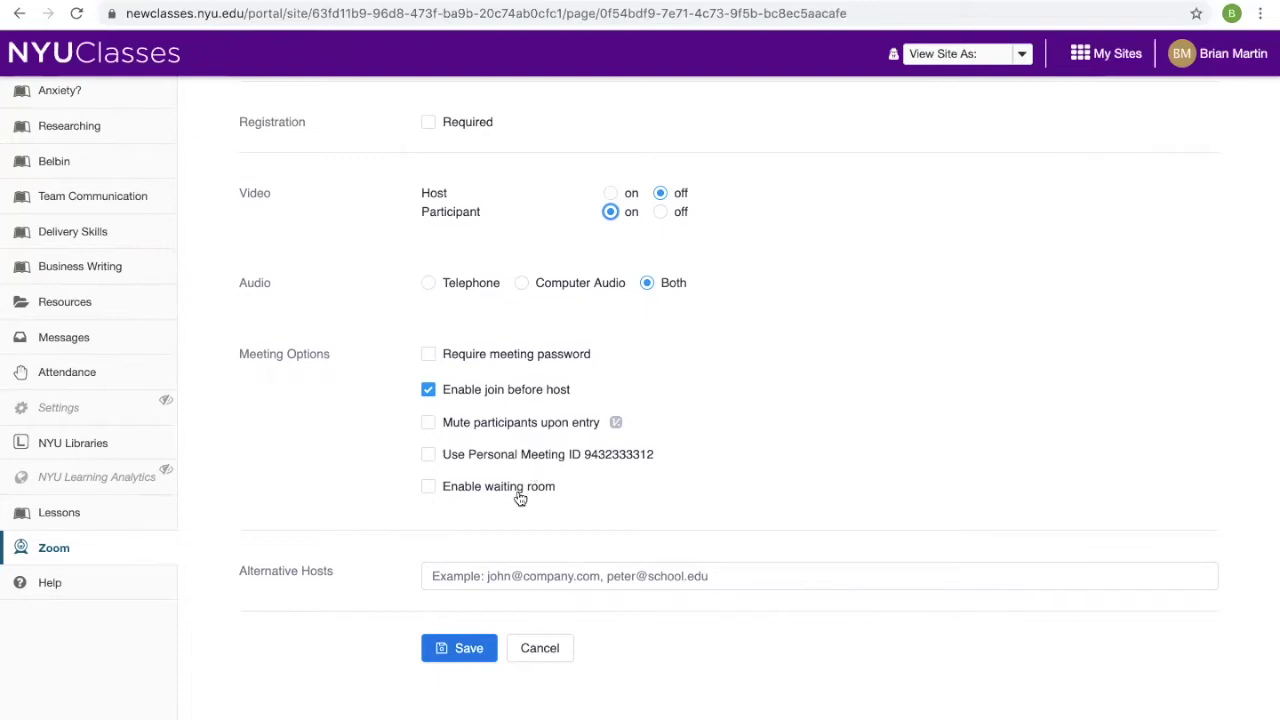
{"action": "left_click", "coordinate": [449, 659]}
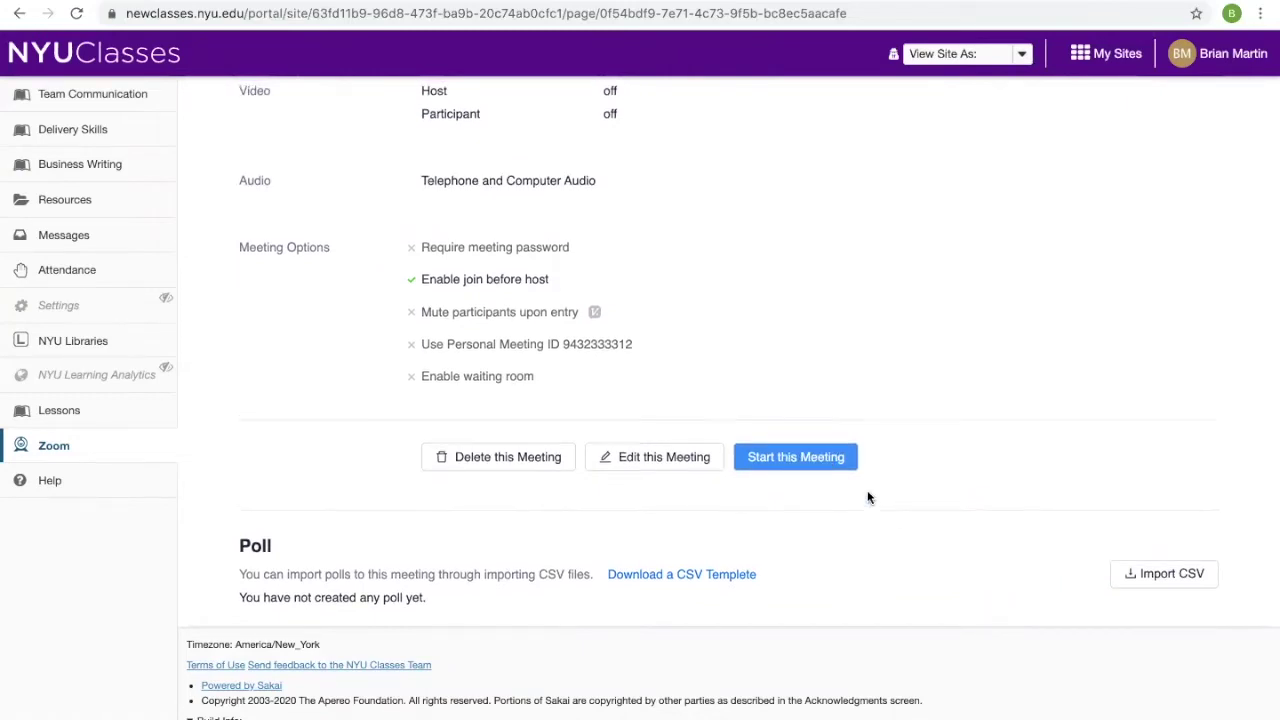
Open the saved meeting's invitation, review its joining details and copy the full invitation text
{"action": "scroll", "coordinate": [868, 497], "scroll_direction": "up", "scroll_amount": 1}
{"action": "scroll", "coordinate": [1020, 438], "scroll_direction": "up", "scroll_amount": 2}
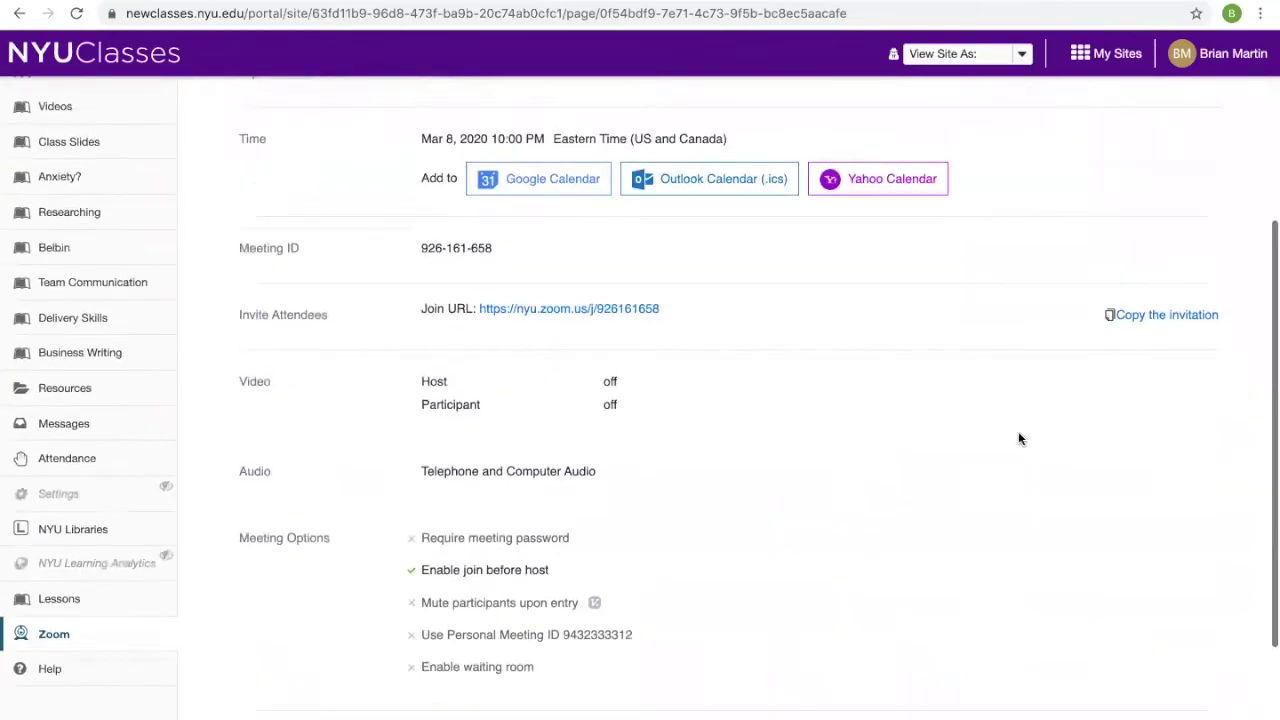
{"action": "left_click", "coordinate": [1165, 317]}
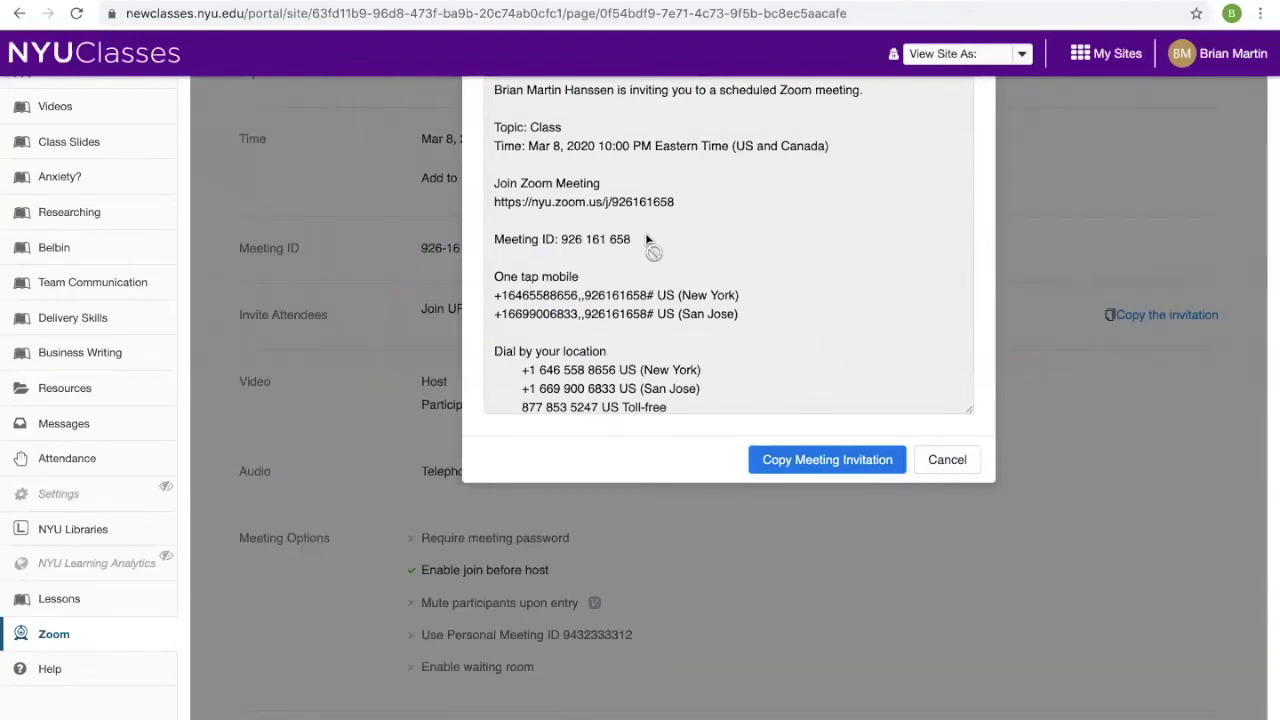
{"action": "scroll", "coordinate": [645, 233], "scroll_direction": "up", "scroll_amount": 2}
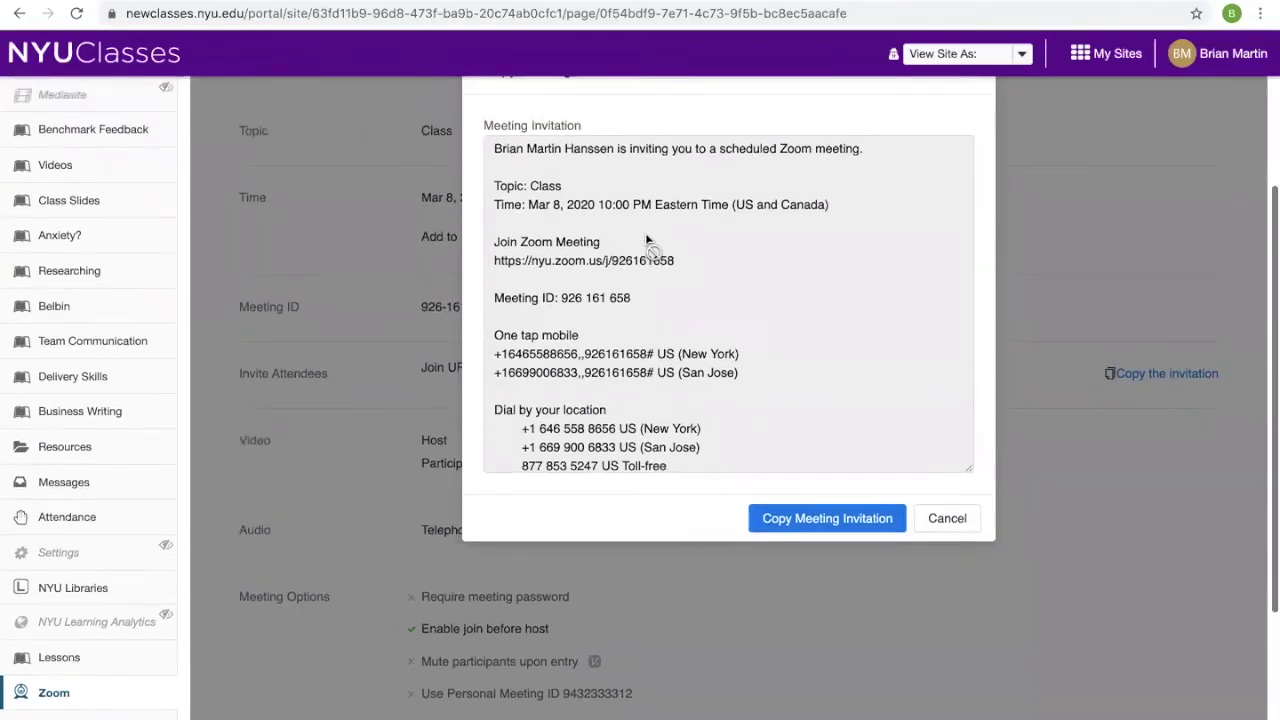
{"action": "scroll", "coordinate": [645, 233], "scroll_direction": "down", "scroll_amount": 2}
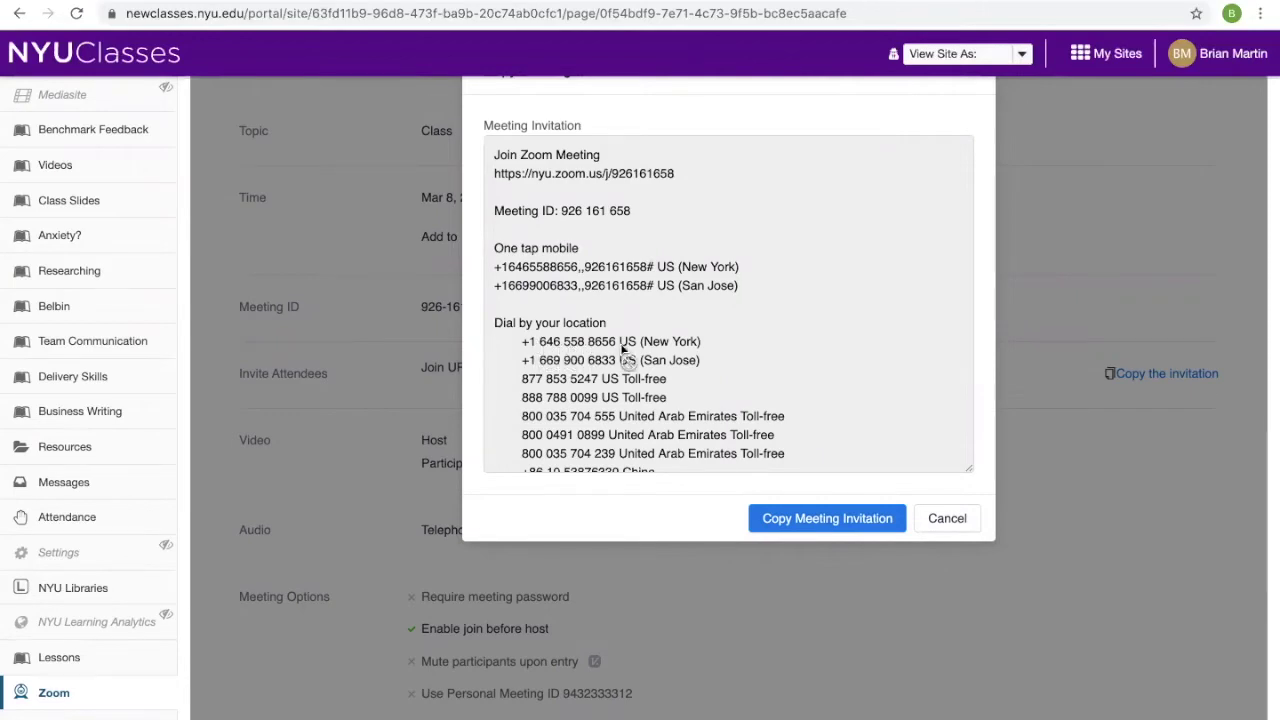
{"action": "scroll", "coordinate": [675, 346], "scroll_direction": "down", "scroll_amount": 1}
{"action": "scroll", "coordinate": [675, 346], "scroll_direction": "down", "scroll_amount": 10}
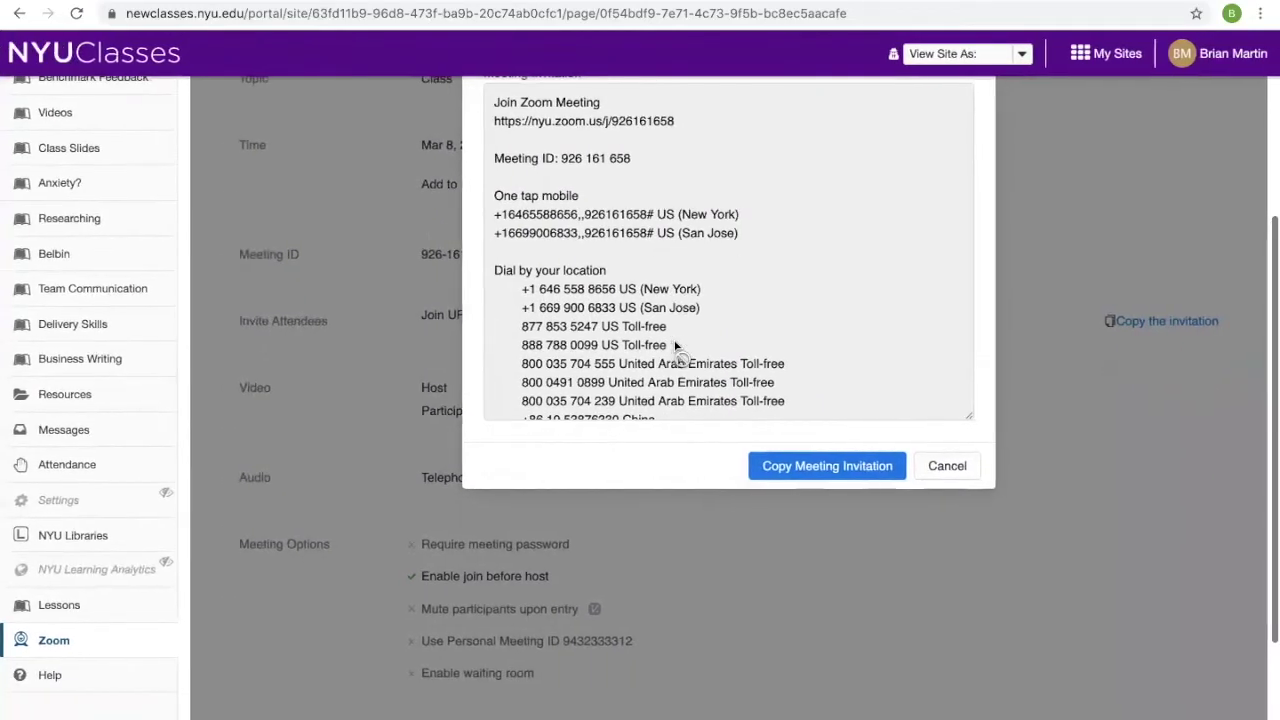
{"action": "scroll", "coordinate": [675, 346], "scroll_direction": "up", "scroll_amount": 10}
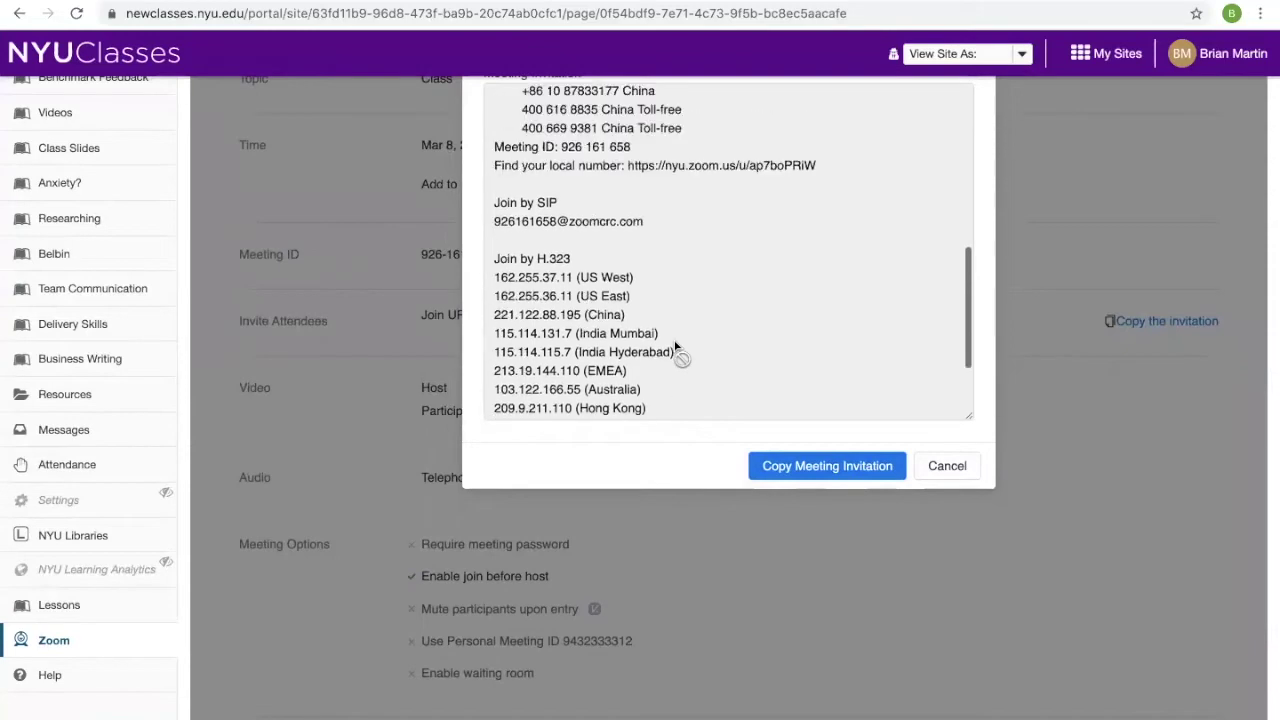
{"action": "scroll", "coordinate": [675, 346], "scroll_direction": "up", "scroll_amount": 3}
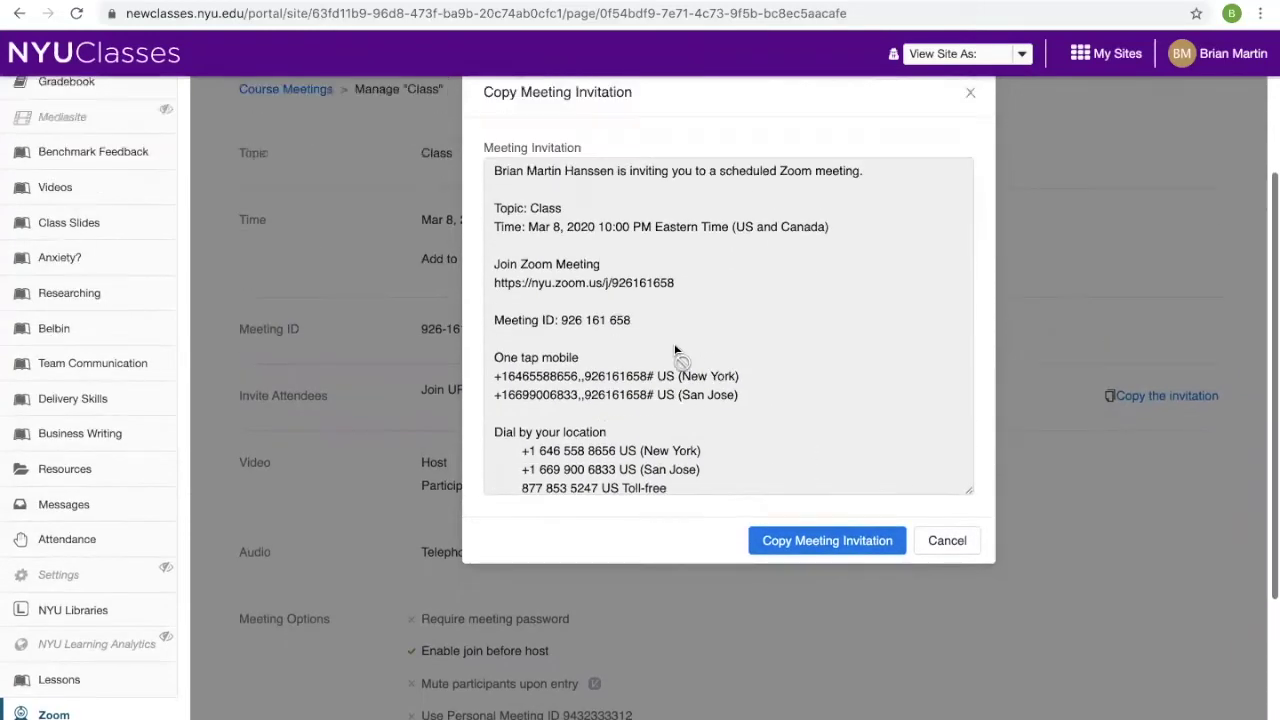
{"action": "left_click", "coordinate": [790, 545]}
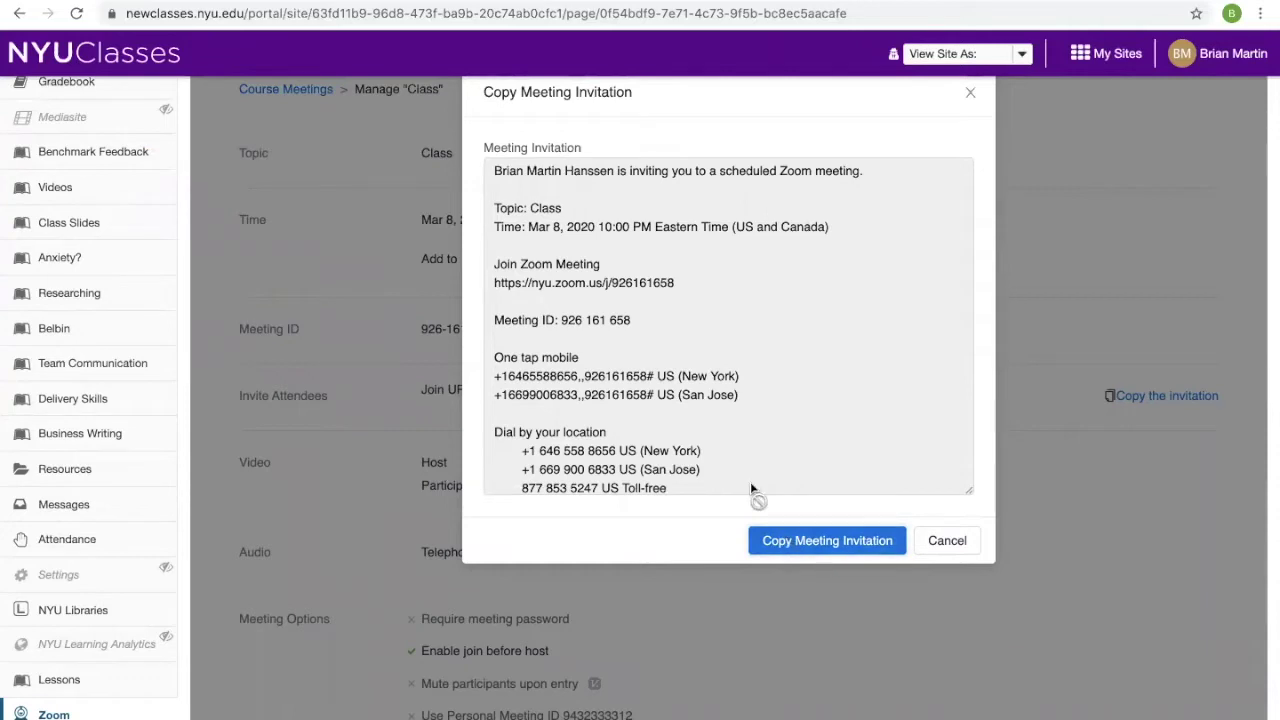
Compose a new message in the course site's Messages tool and paste the Zoom invitation into its body
{"action": "left_click", "coordinate": [100, 504]}
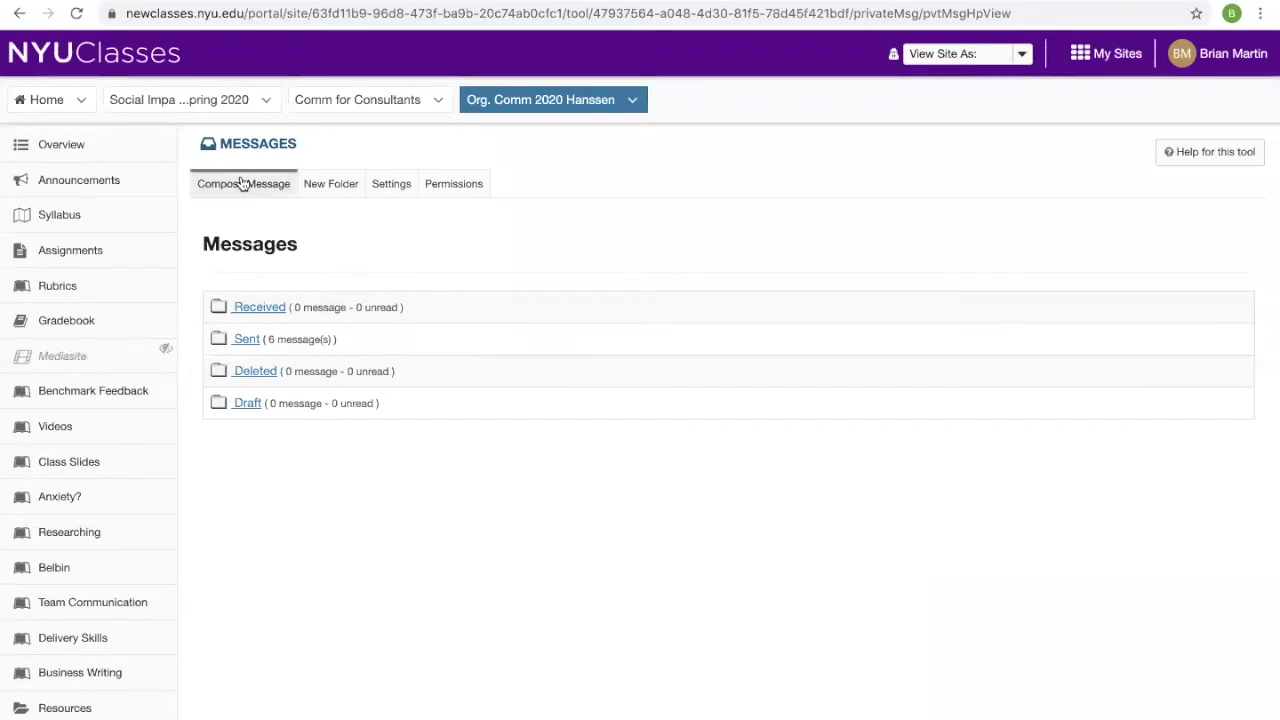
{"action": "left_click", "coordinate": [241, 184]}
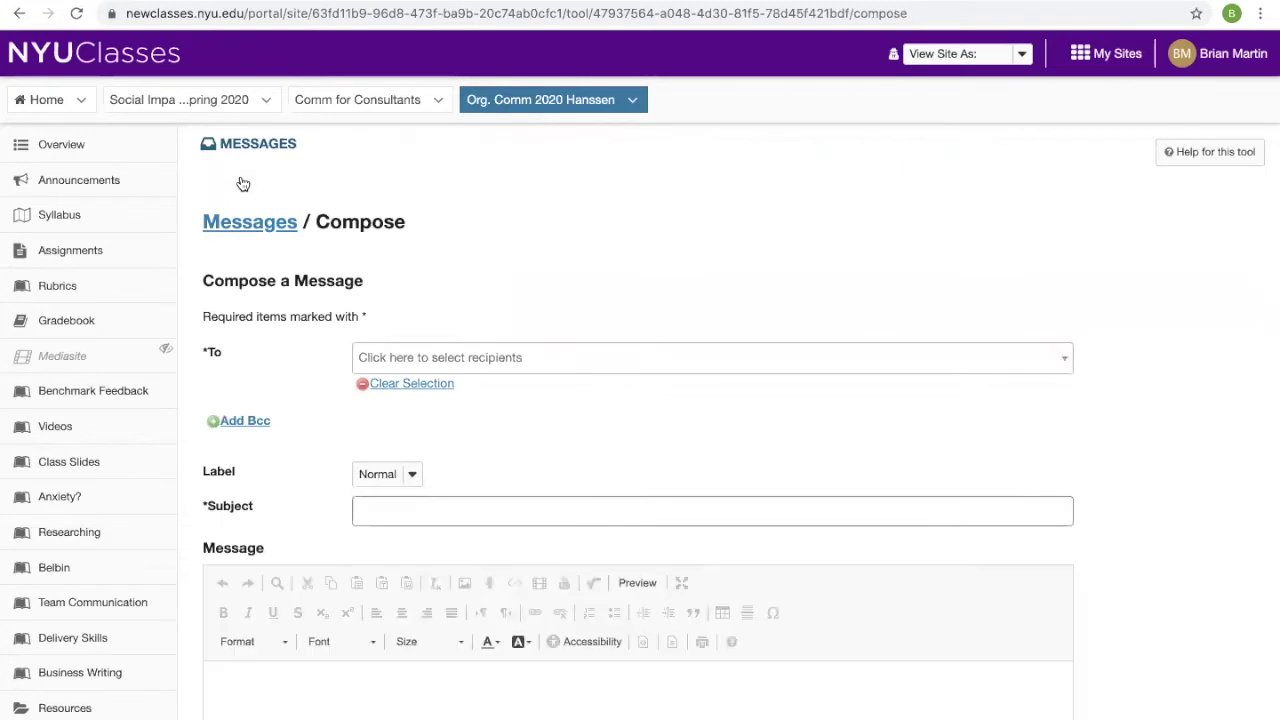
{"action": "scroll", "coordinate": [343, 563], "scroll_direction": "down", "scroll_amount": 3}
{"action": "left_click", "coordinate": [314, 411]}
{"action": "key", "text": "ctrl+v"}
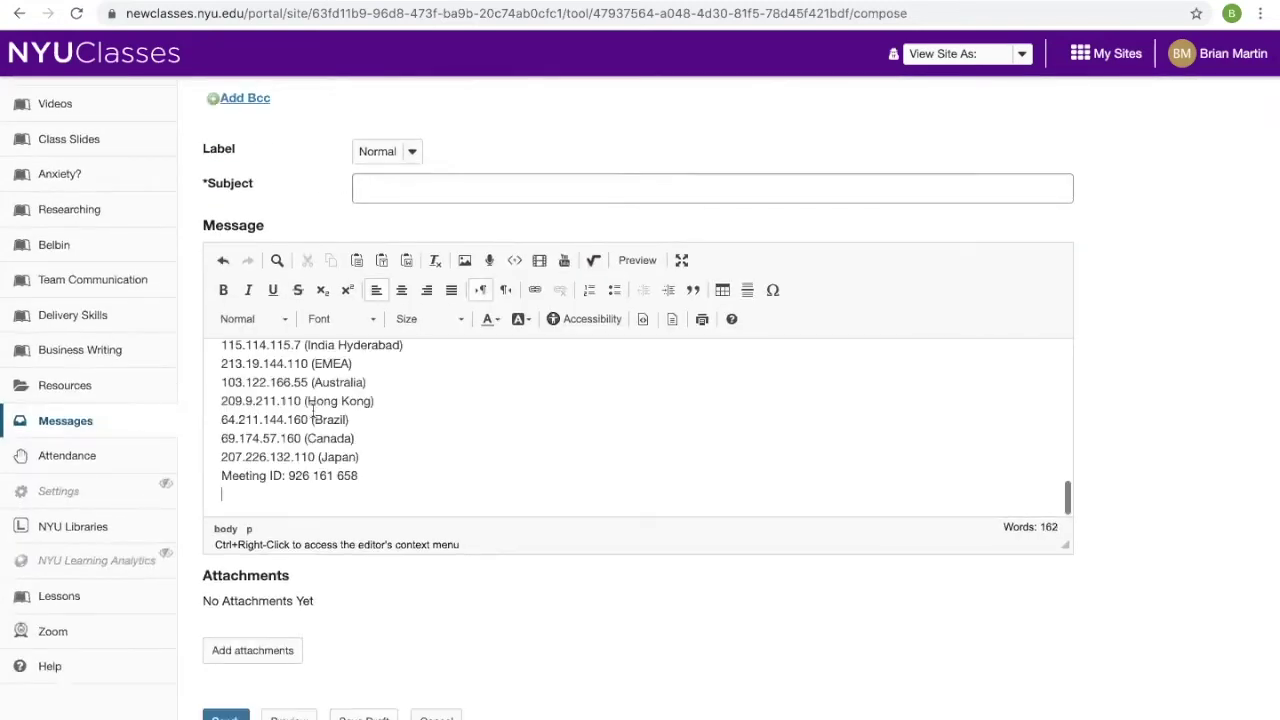
{"action": "scroll", "coordinate": [313, 411], "scroll_direction": "up", "scroll_amount": 10}
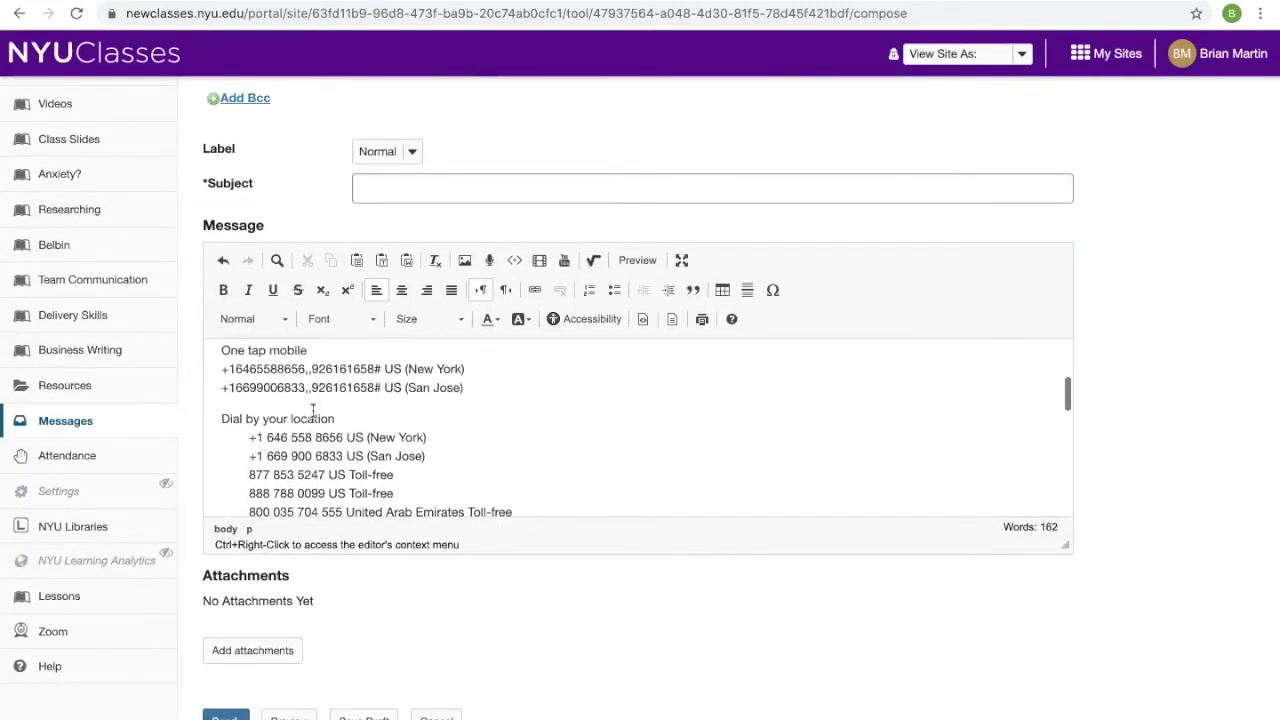
{"action": "scroll", "coordinate": [313, 411], "scroll_direction": "up", "scroll_amount": 2}
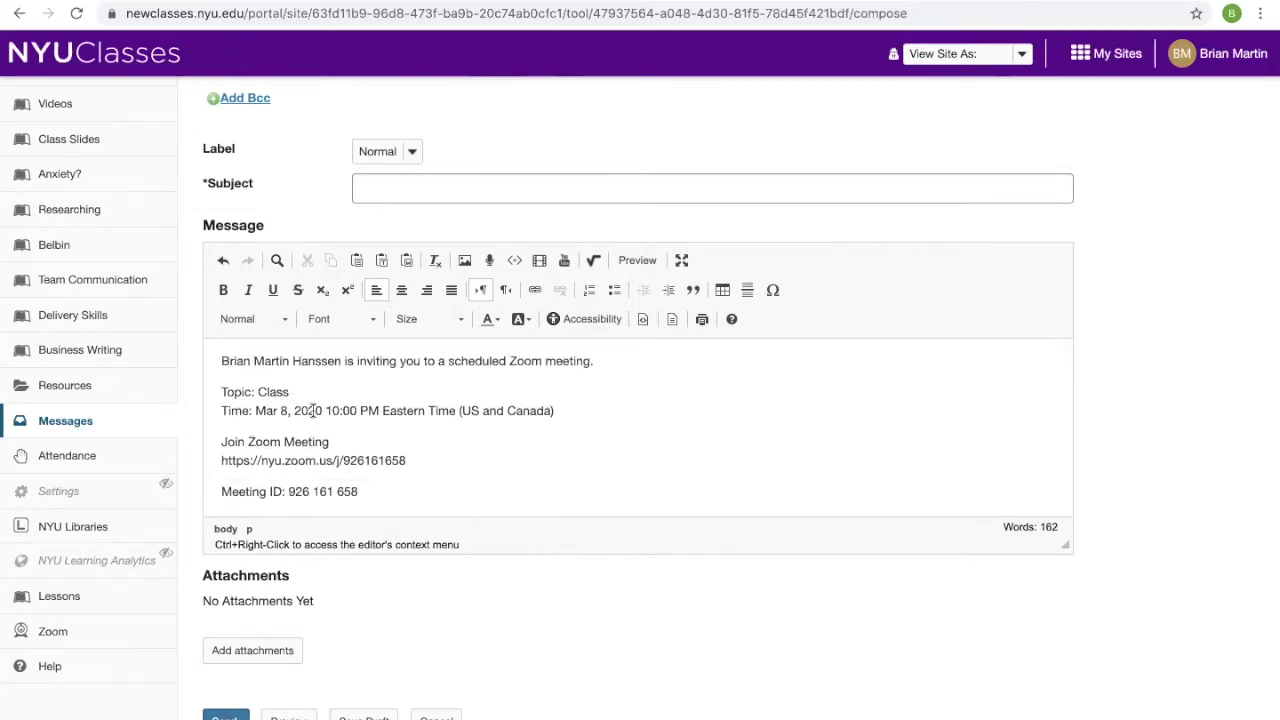
Delete the One tap mobile section and its leftover blank line from the pasted Zoom invitation, and select dial-in number text below it
{"action": "scroll", "coordinate": [313, 411], "scroll_direction": "down", "scroll_amount": 3}
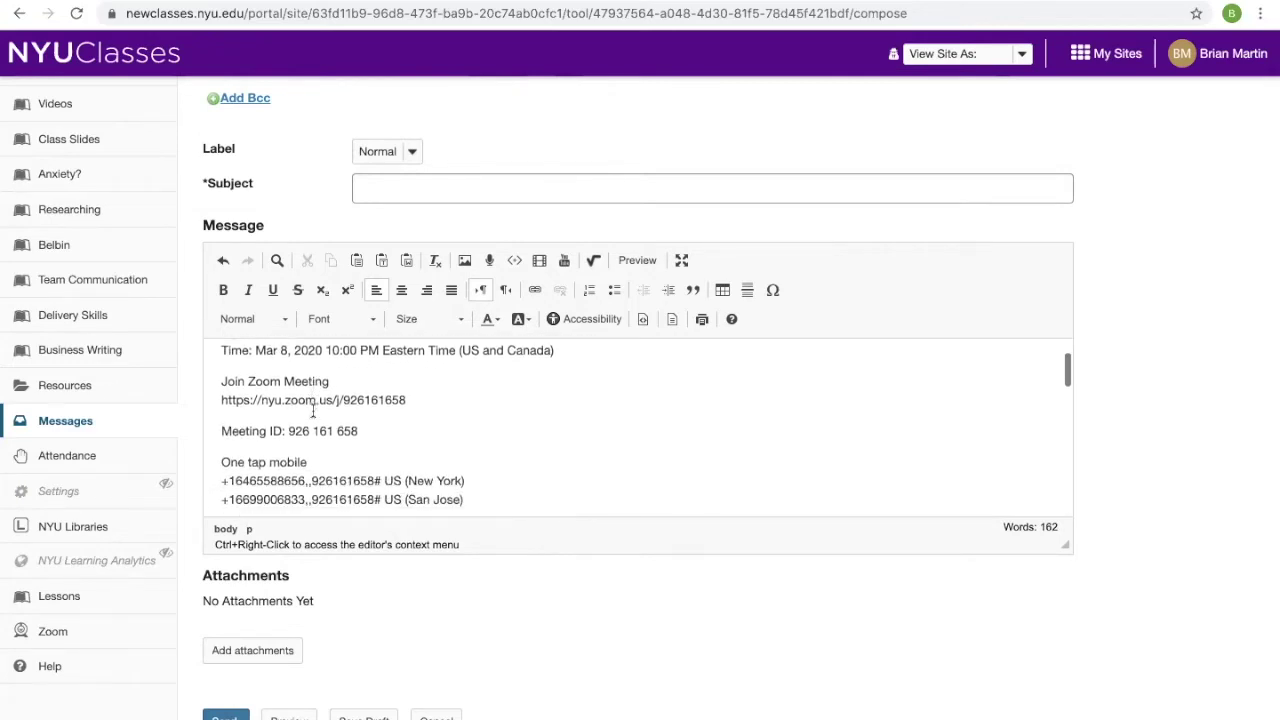
{"action": "scroll", "coordinate": [313, 411], "scroll_direction": "down", "scroll_amount": 1}
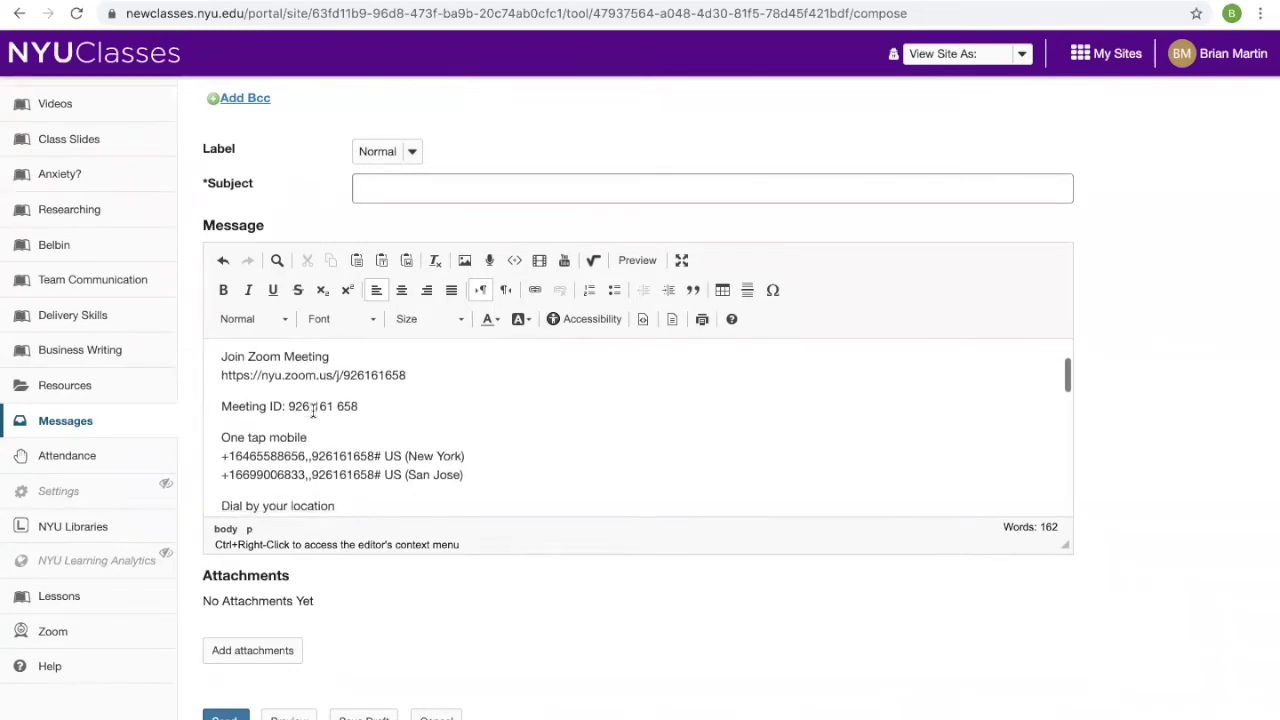
{"action": "left_click_drag", "start_coordinate": [221, 436], "coordinate": [471, 470]}
{"action": "key", "text": "BackSpace"}
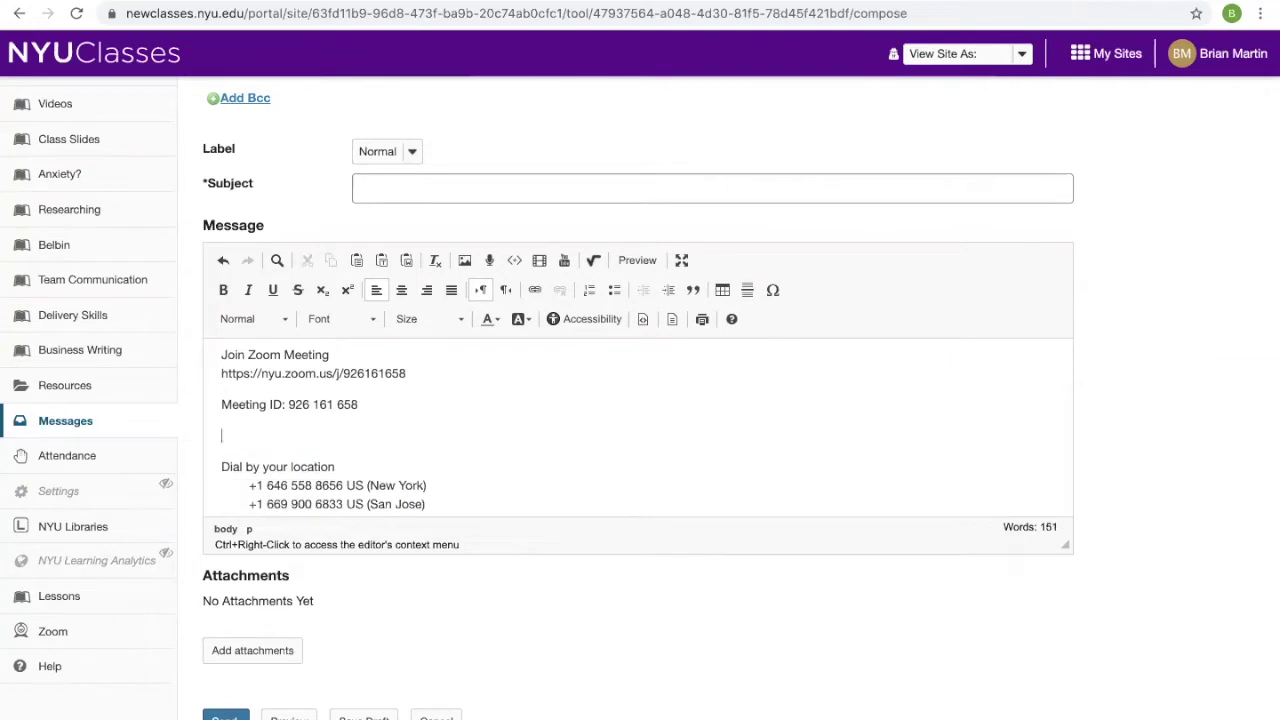
{"action": "scroll", "coordinate": [214, 436], "scroll_direction": "down", "scroll_amount": 2}
{"action": "key", "text": "BackSpace"}
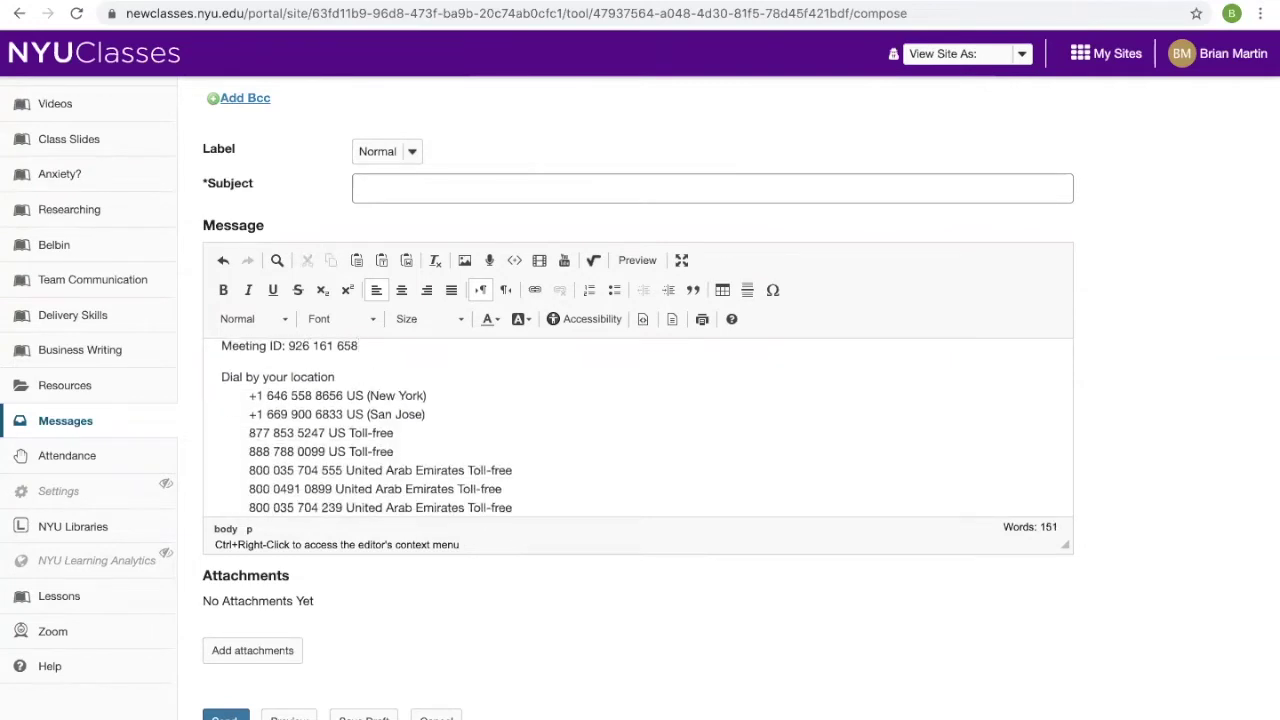
{"action": "left_click_drag", "start_coordinate": [244, 415], "coordinate": [542, 420]}
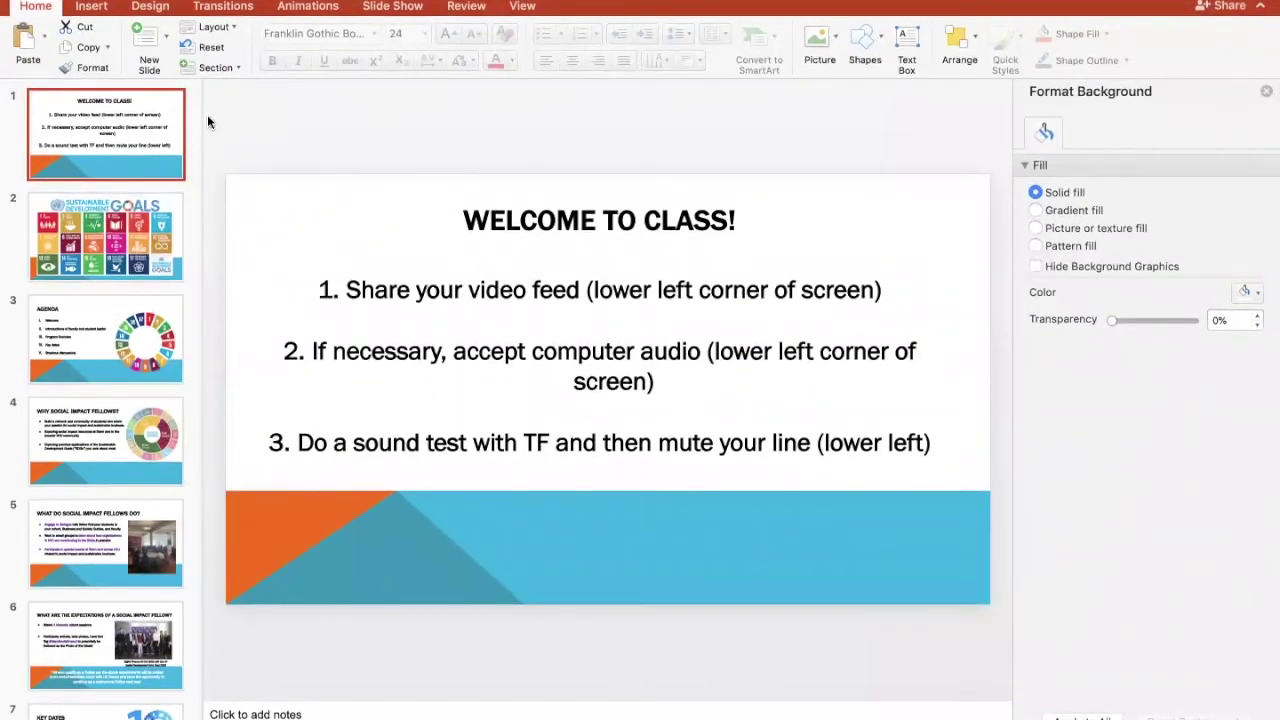
Switch to the class presentation in PowerPoint and play the slide show from the current "Welcome to Class!" slide
{"action": "left_click", "coordinate": [392, 7]}
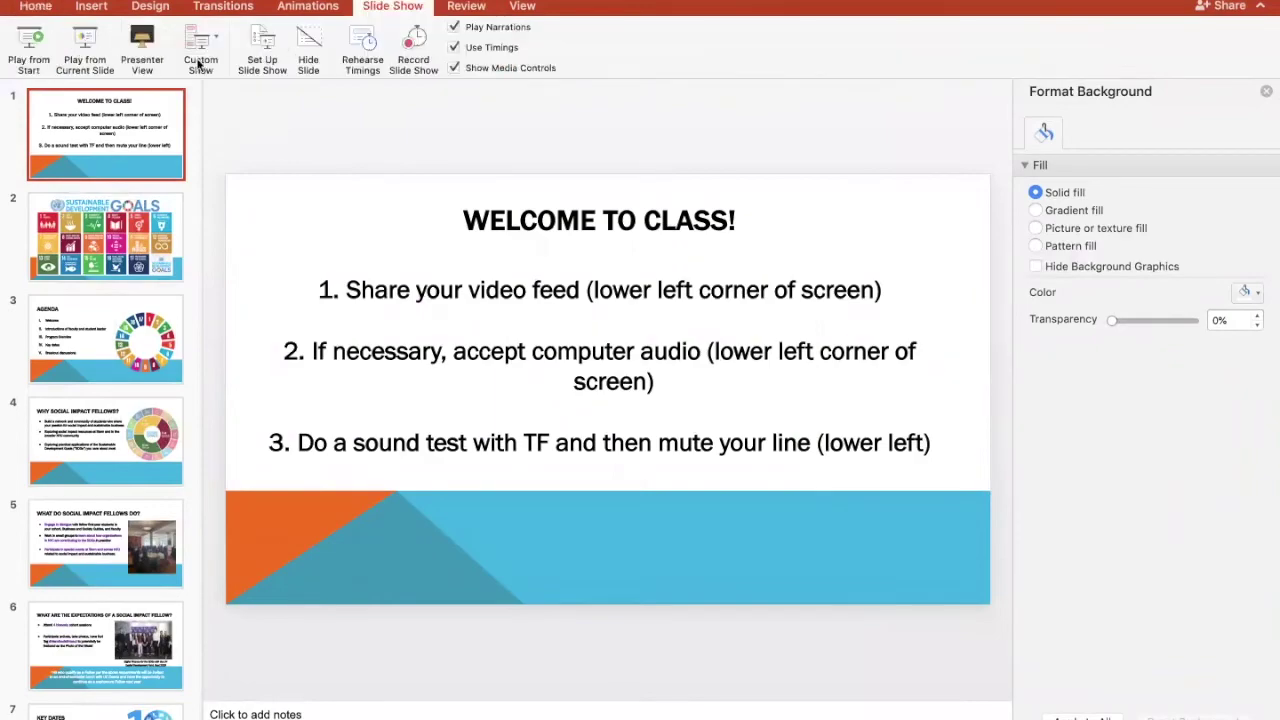
{"action": "left_click", "coordinate": [93, 62]}
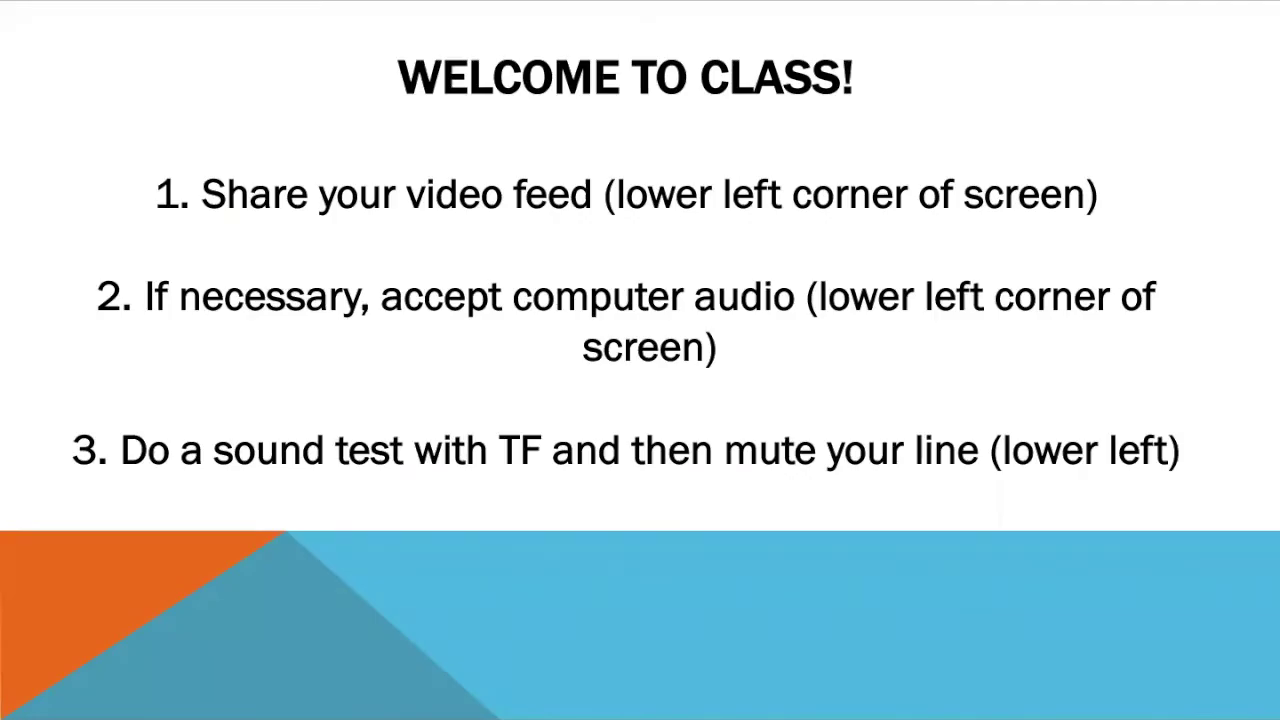